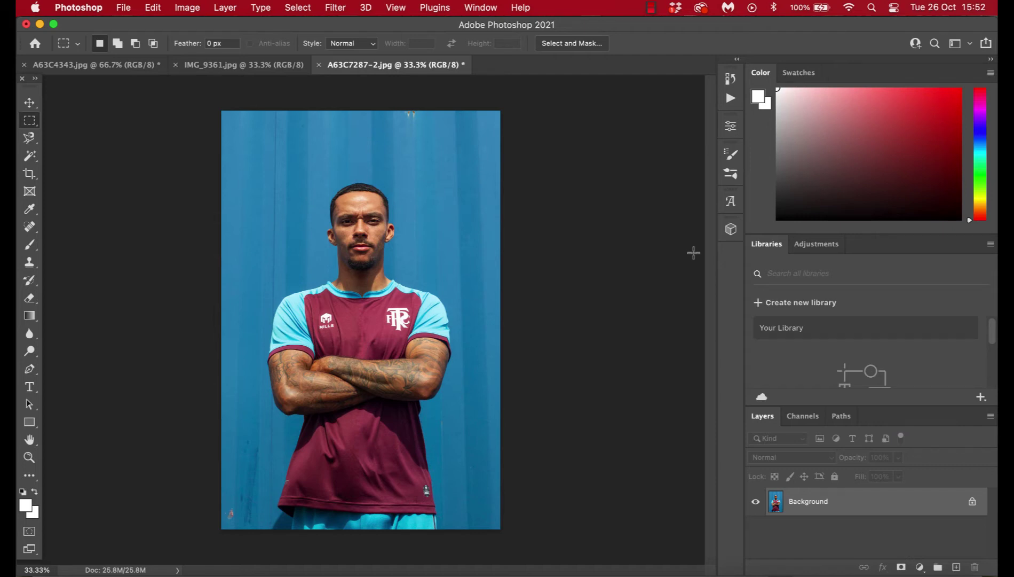
Step: Cycle through the open photos and settle on the portrait of the maroon-shirted player
click(277, 65)
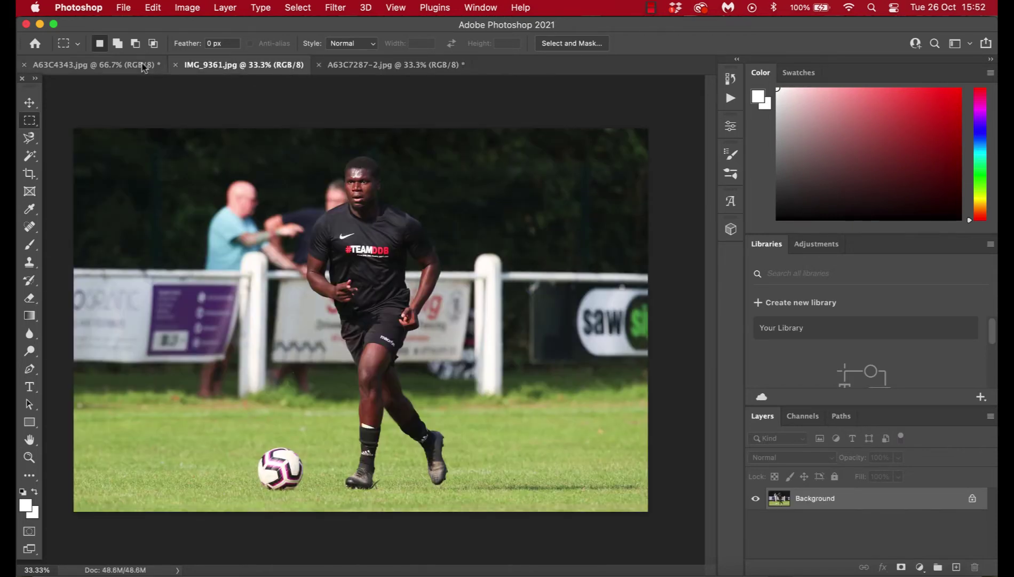
click(108, 64)
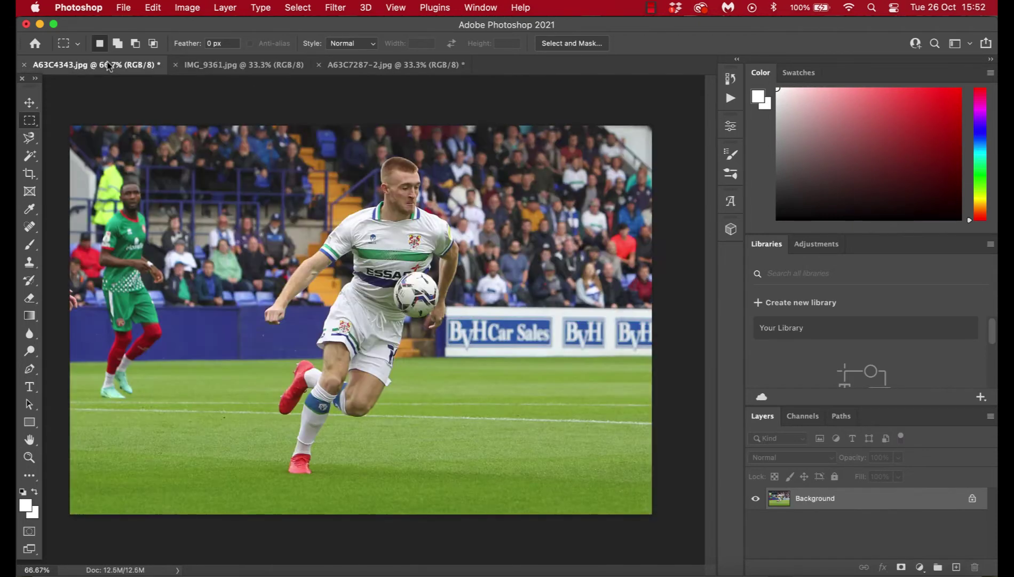
click(253, 66)
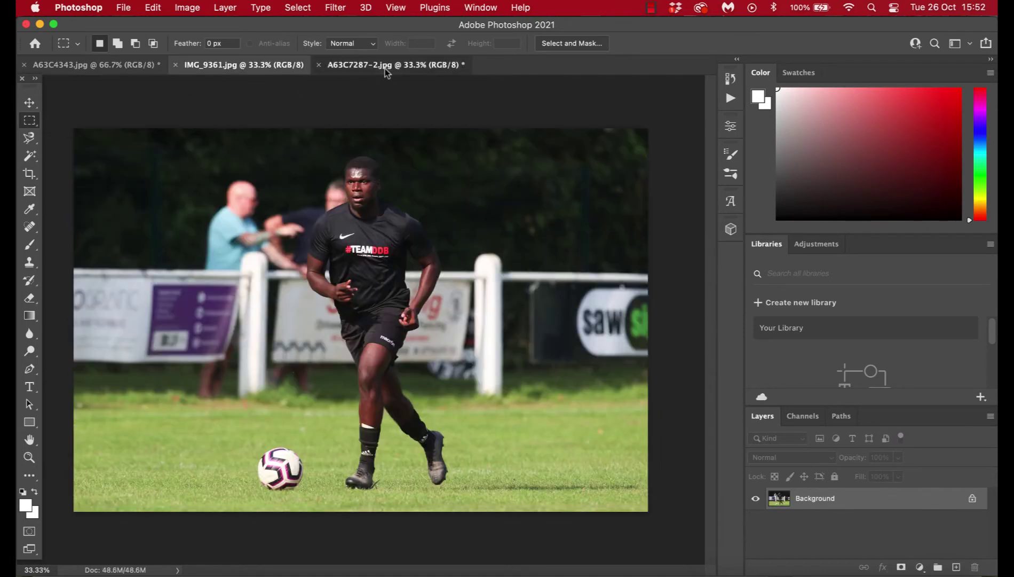
click(385, 68)
click(259, 66)
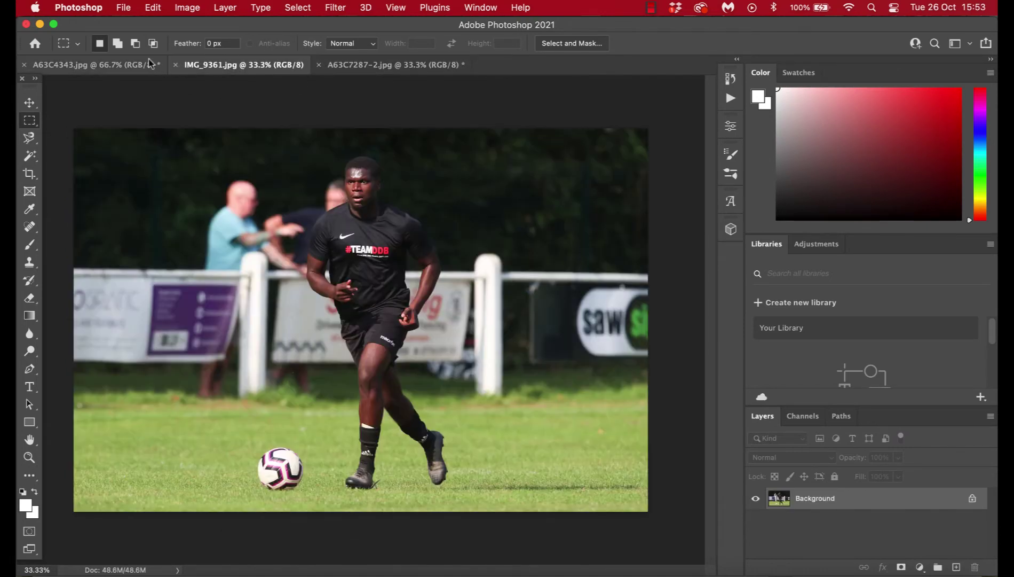
click(131, 66)
click(301, 68)
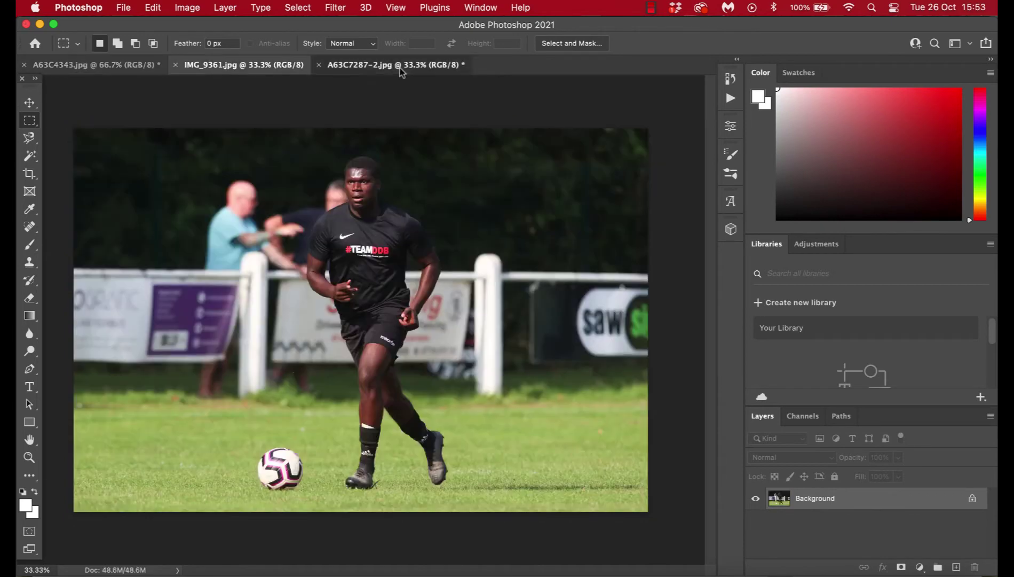
click(395, 67)
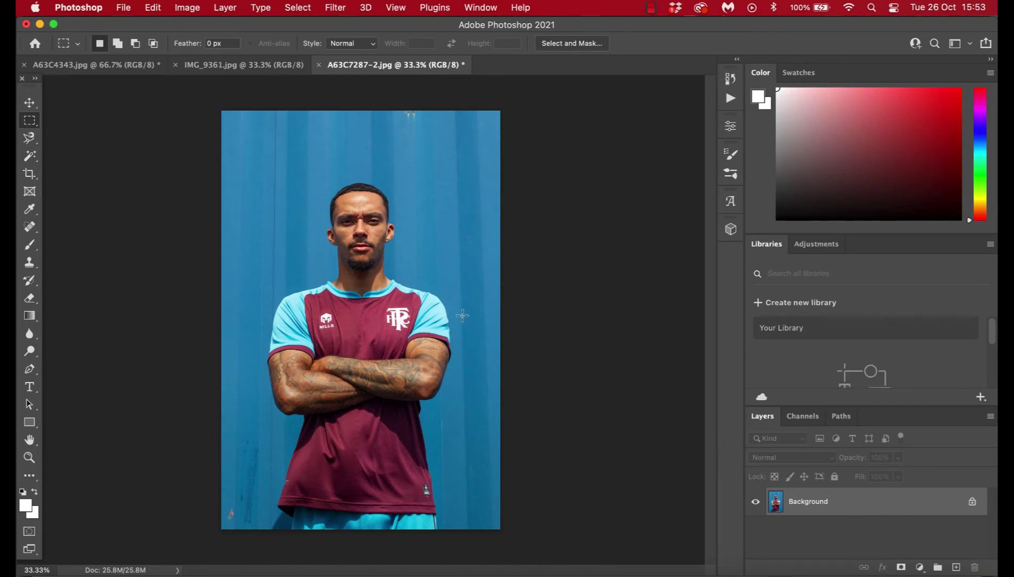
click(36, 159)
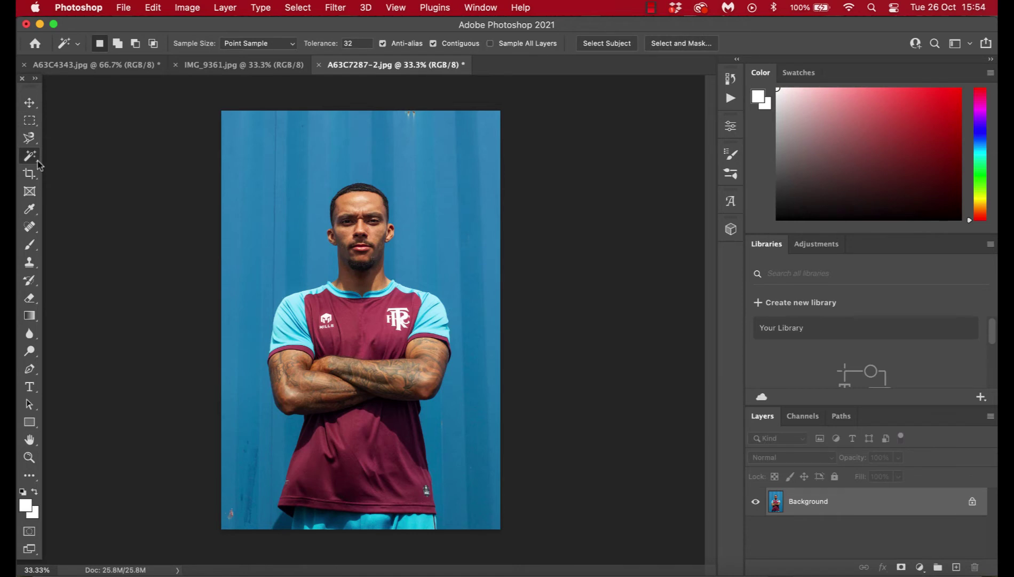
click(292, 153)
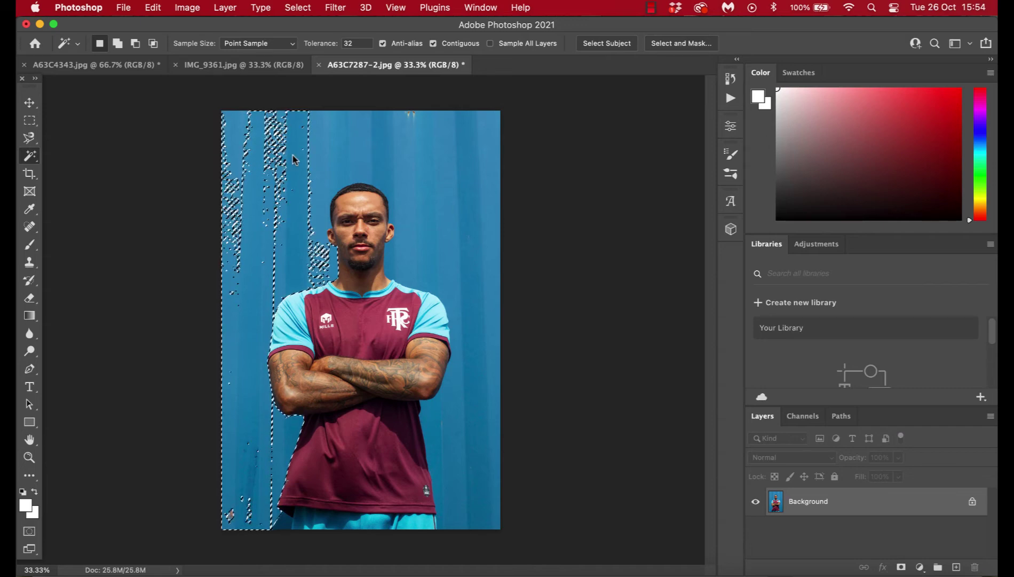
click(366, 159)
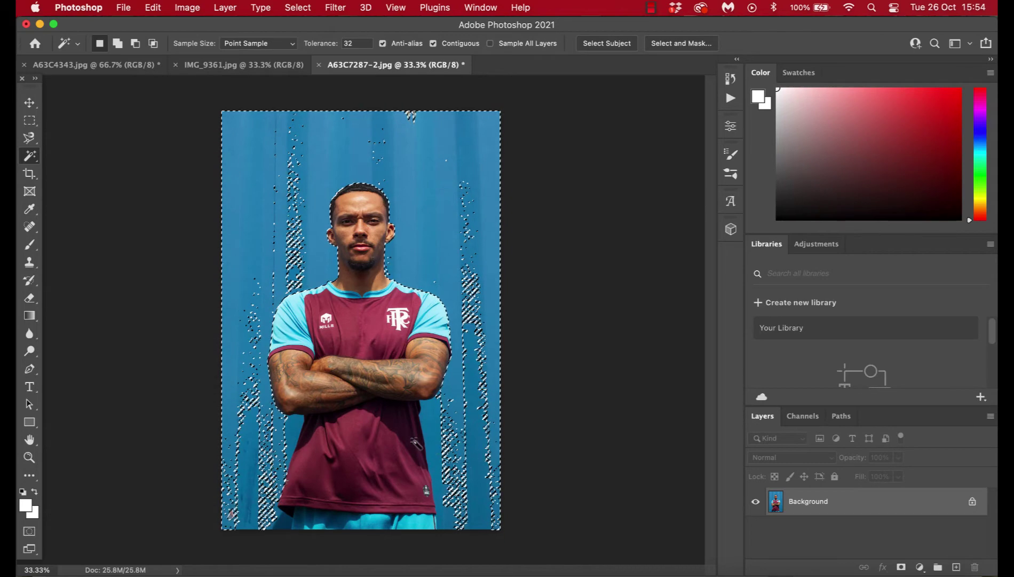
click(30, 120)
key(super+d)
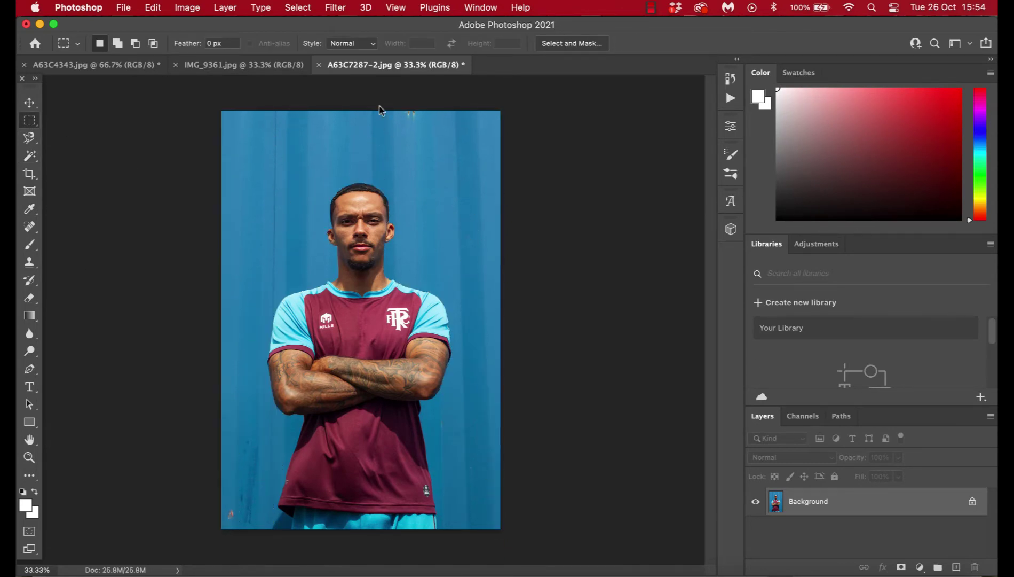
Step: Select the player apart from the blue background with Select > Subject and copy him
click(297, 7)
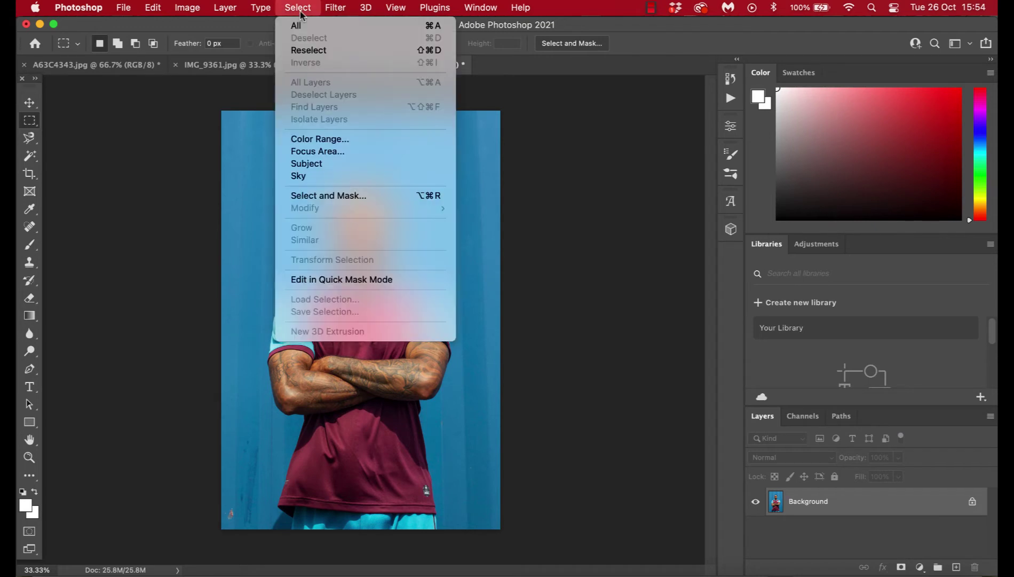
click(381, 164)
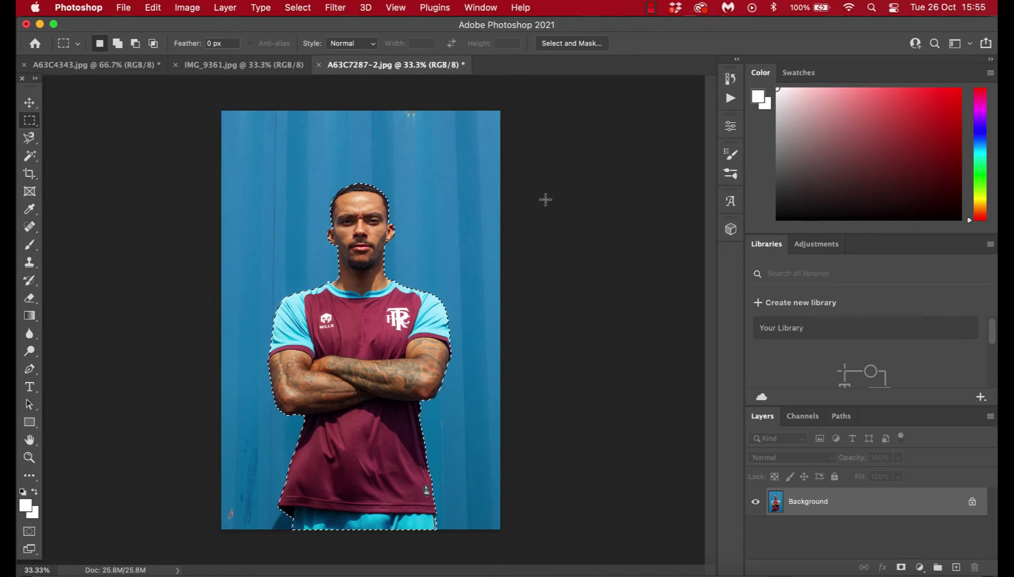
key(super+c)
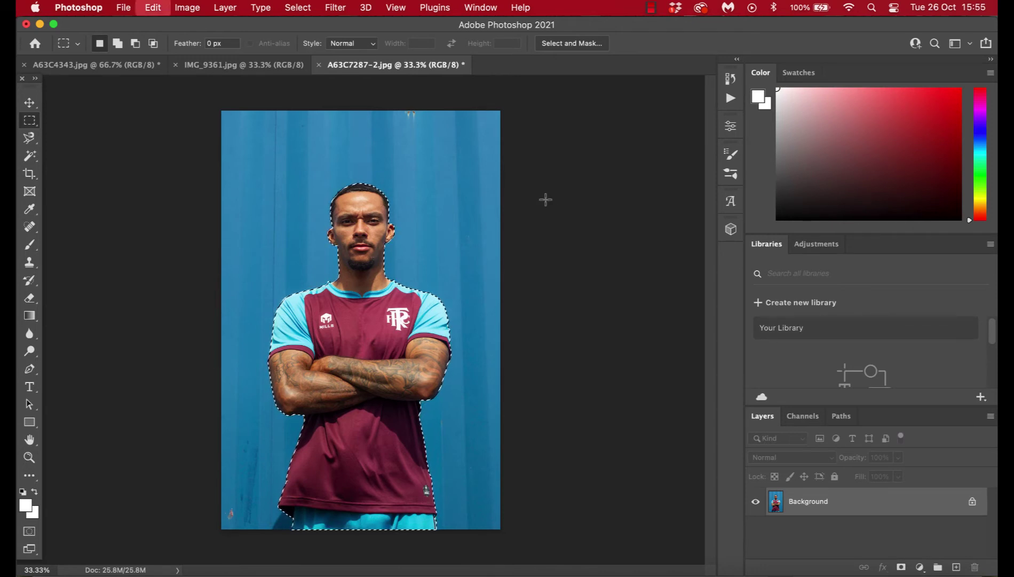
Step: Create a clipboard-sized transparent document and paste the cut-out player into it
click(123, 8)
click(131, 25)
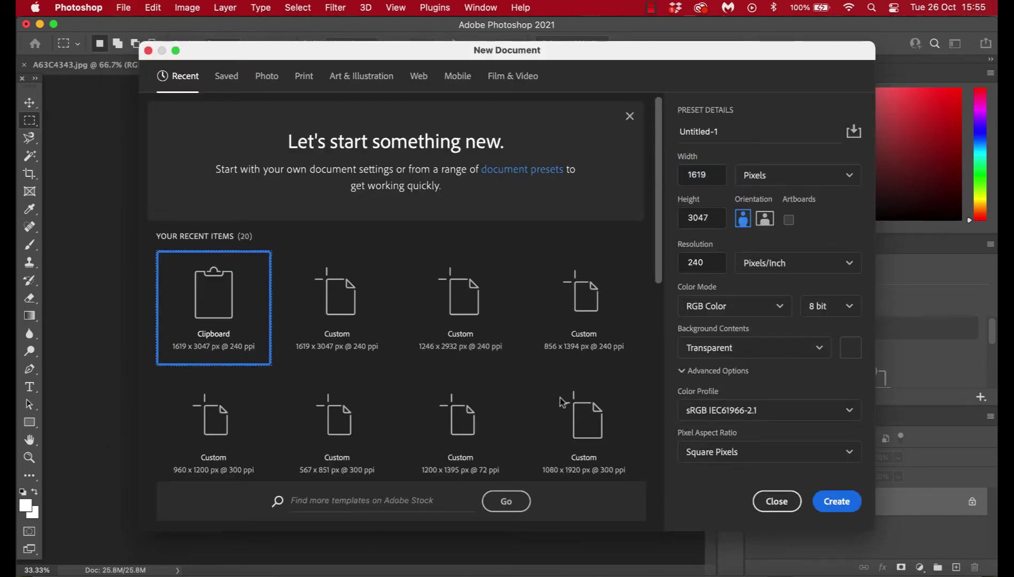
key(Return)
key(super+v)
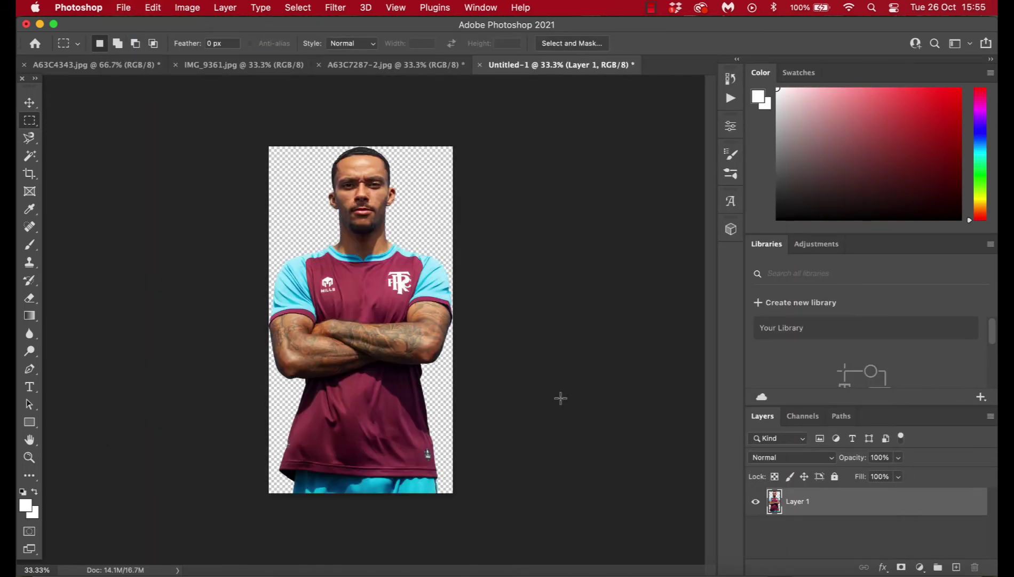
Step: Zoom in and pan to inspect the cut-out's edges, then zoom back out
key(super+equal)
key(super+equal)
key(super+equal)
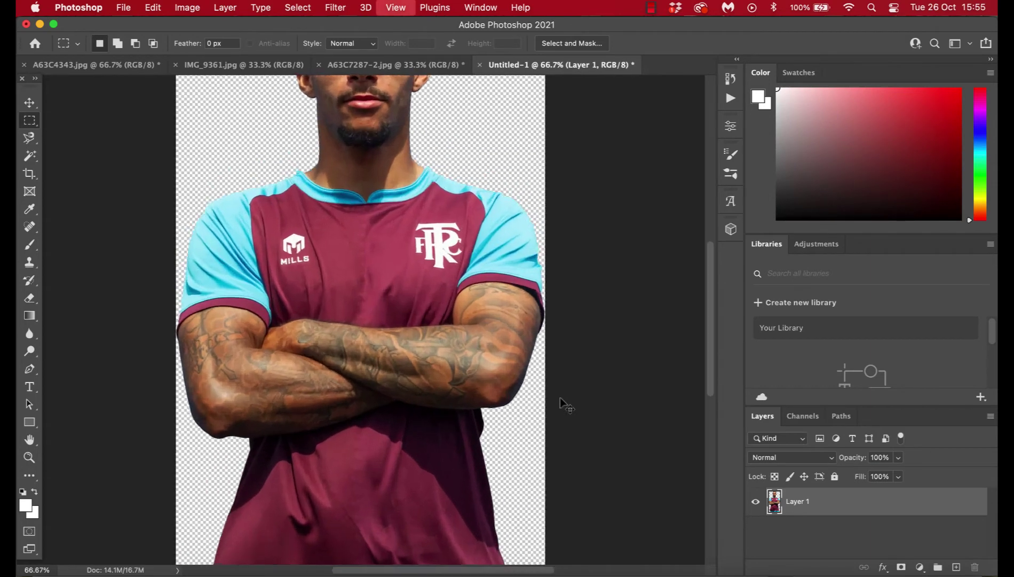
scroll(489, 274, up, 5)
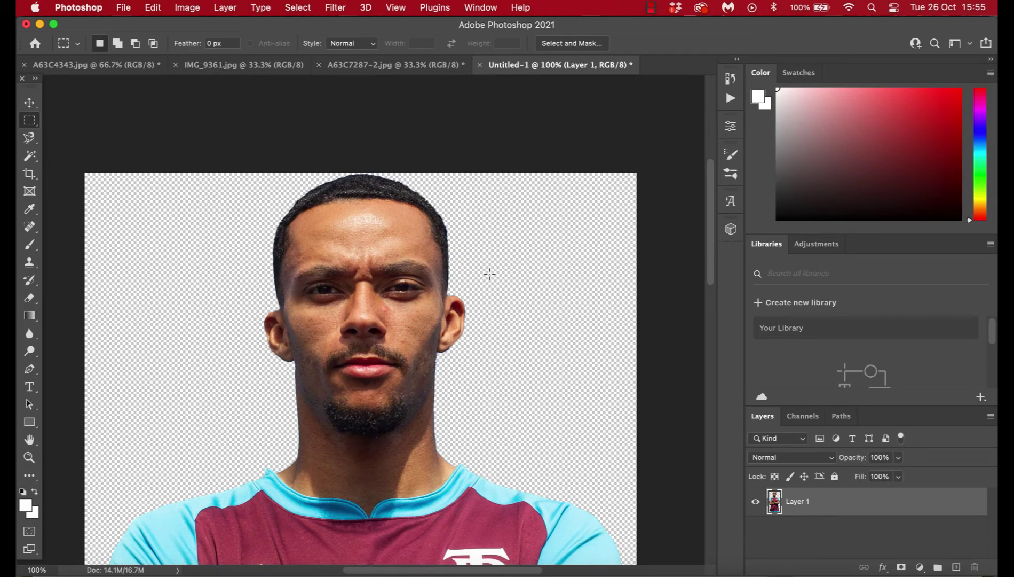
scroll(500, 365, down, 10)
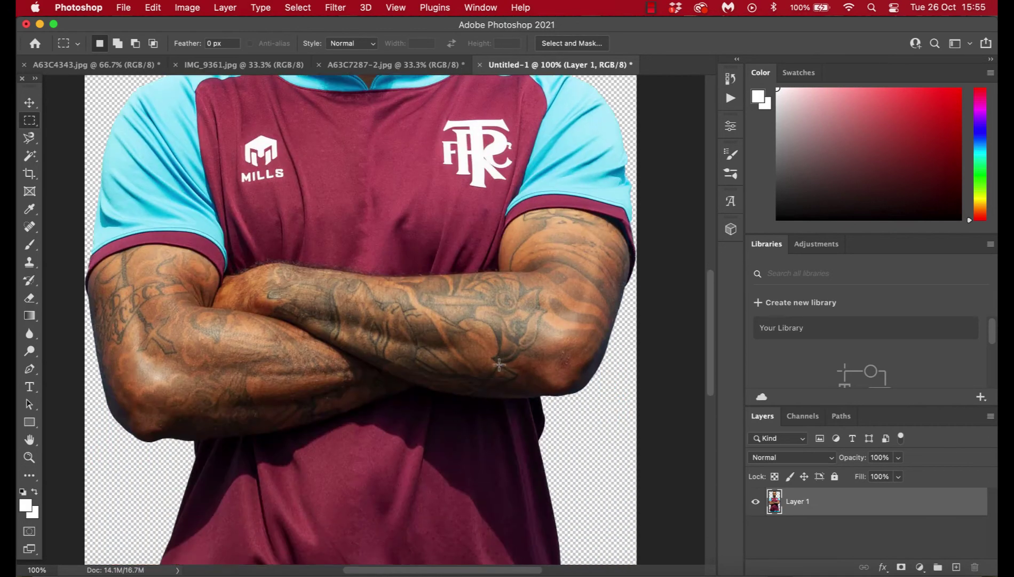
scroll(499, 365, down, 5)
scroll(499, 364, up, 12)
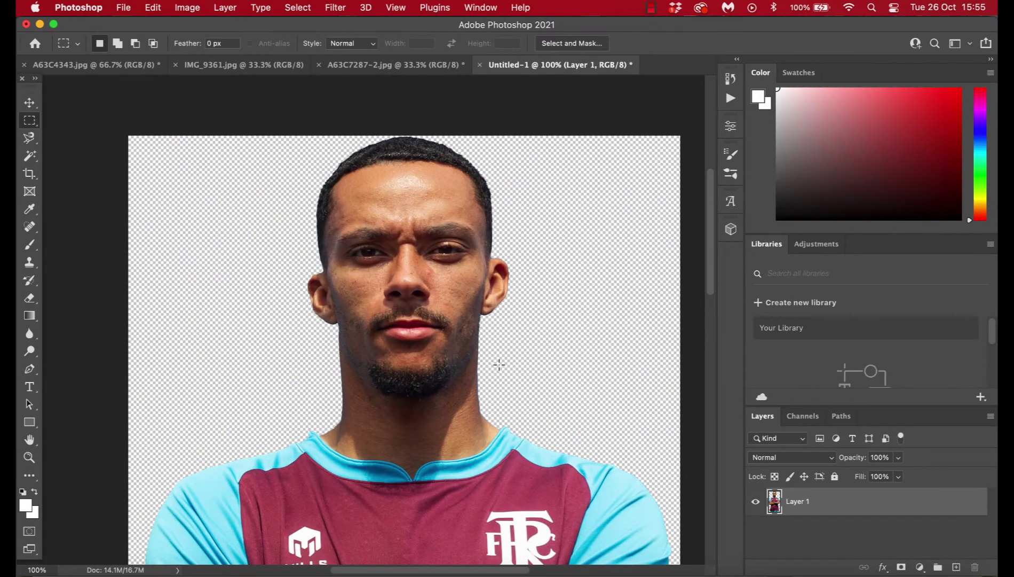
key(super+minus)
key(super+minus)
key(super+minus)
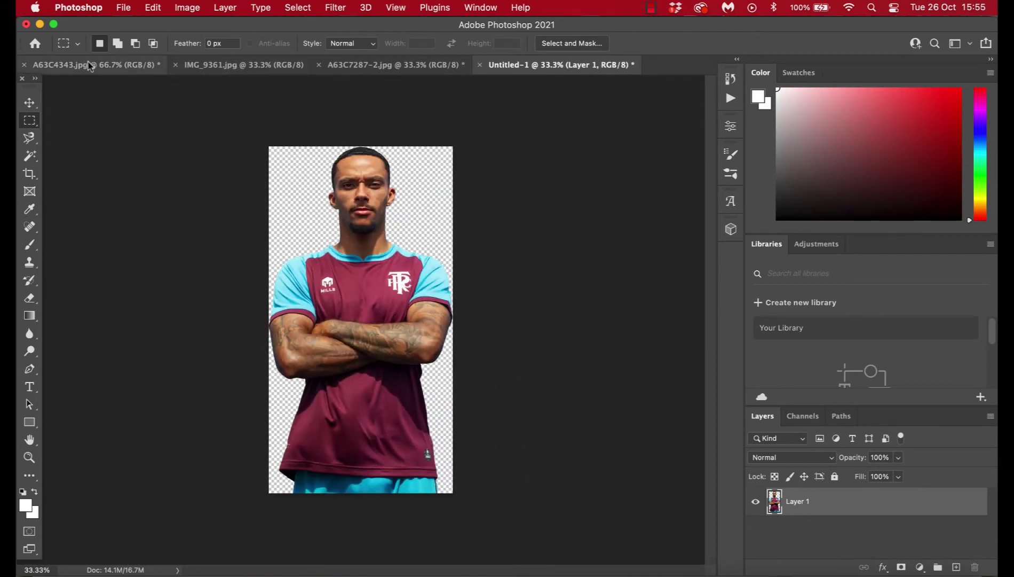
Step: Switch to IMG_9361.jpg and zoom out to show the whole photo
click(223, 66)
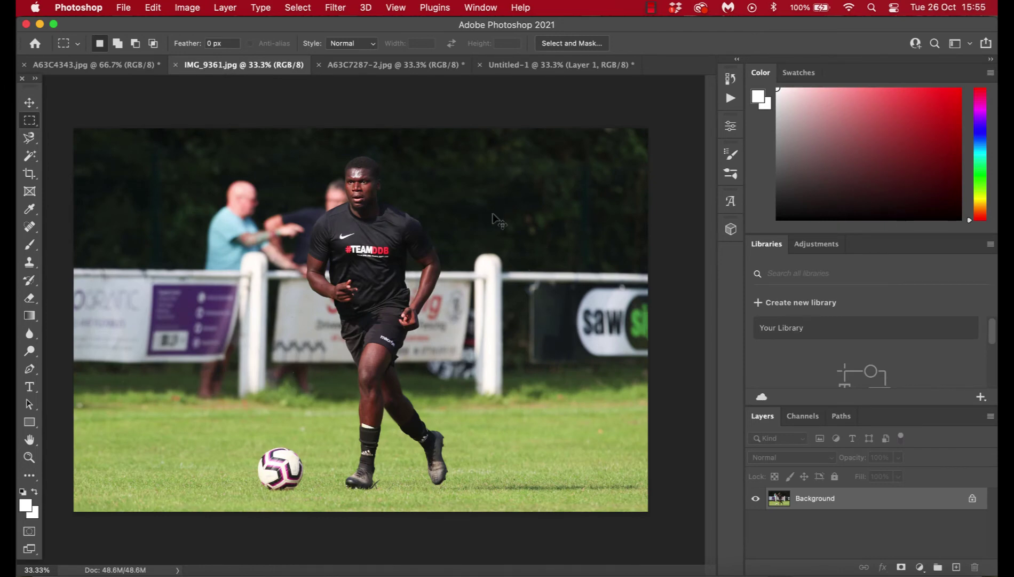
scroll(492, 216, up, 5)
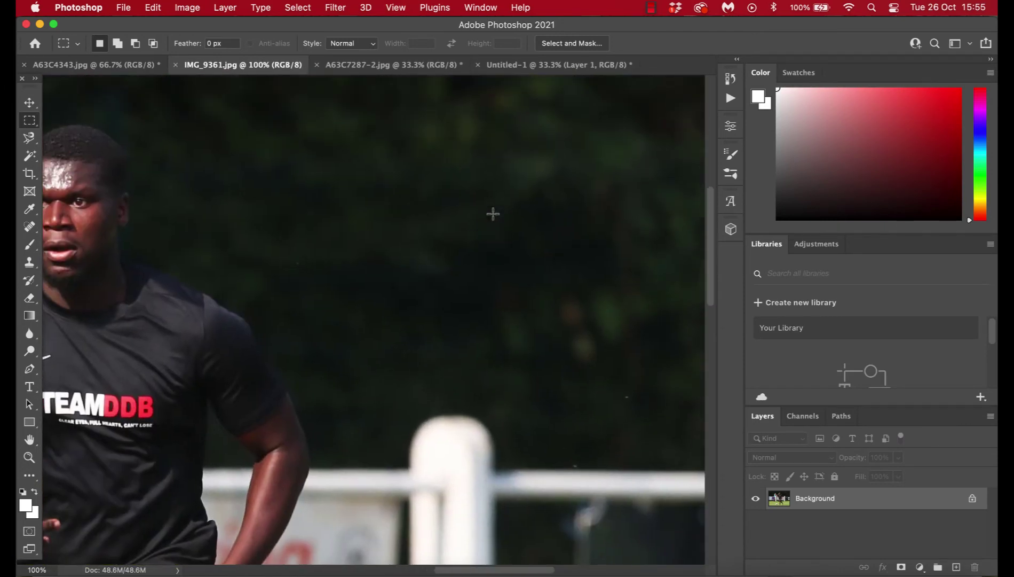
scroll(493, 214, up, 3)
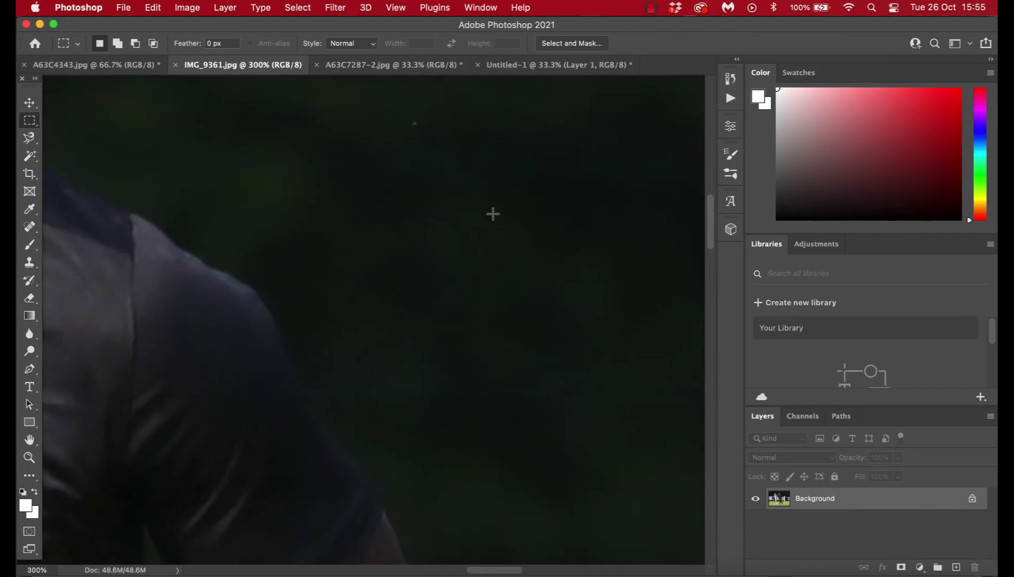
scroll(415, 219, up, 2)
scroll(416, 220, left, 2)
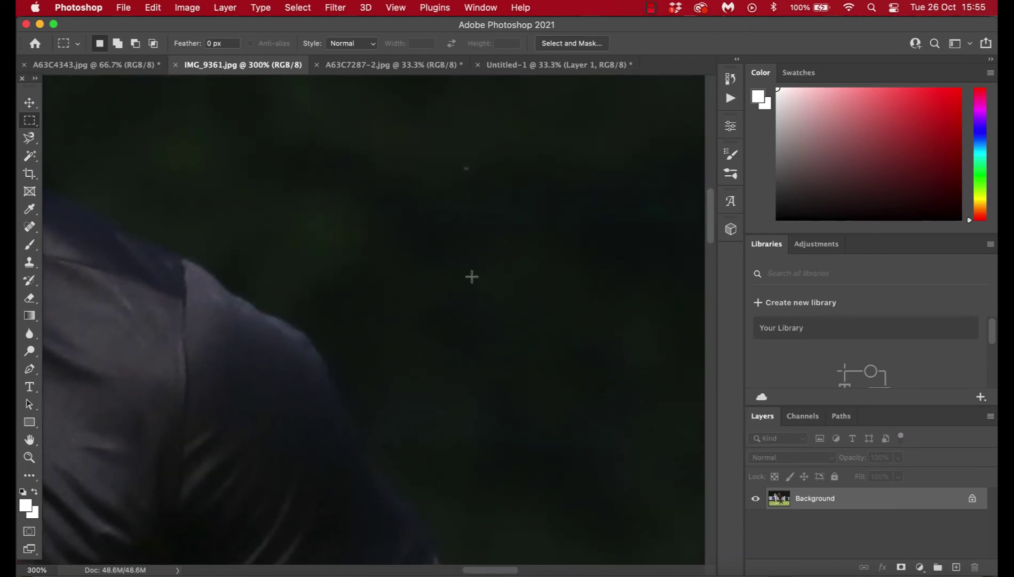
key(super+minus)
key(super+minus)
key(super+minus)
key(super+minus)
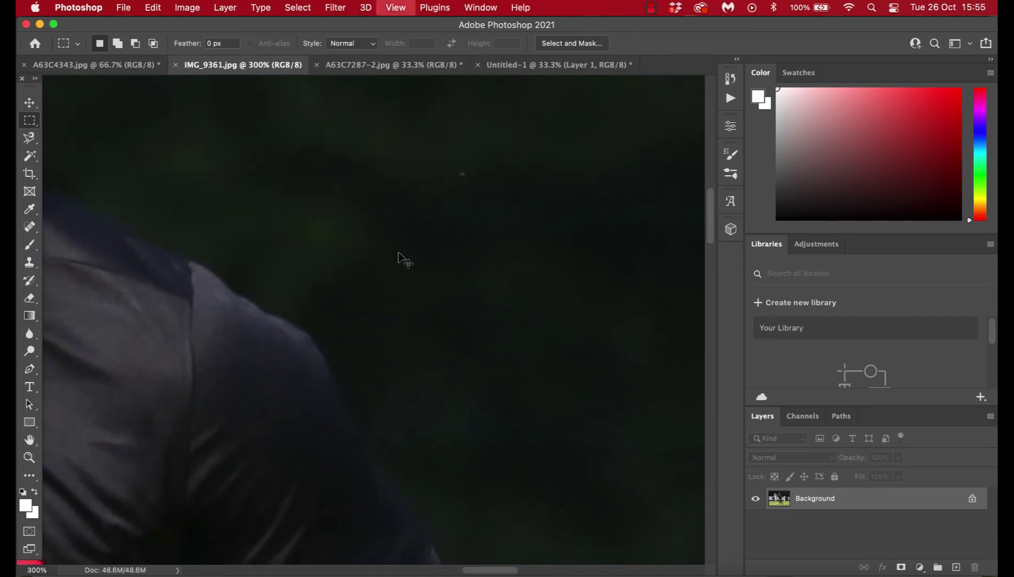
key(super+minus)
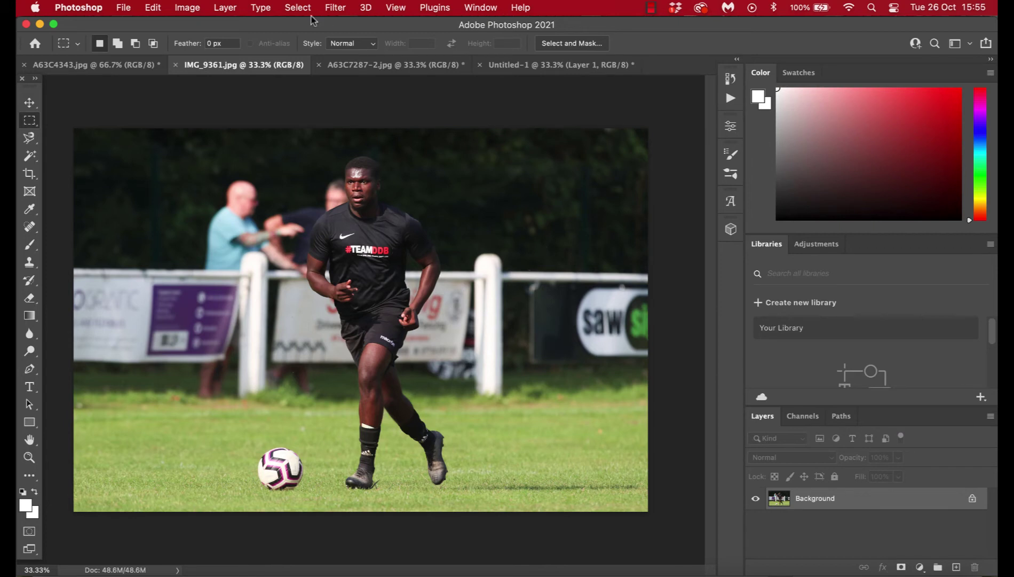
Step: Select the player in black automatically with Select > Subject
click(299, 8)
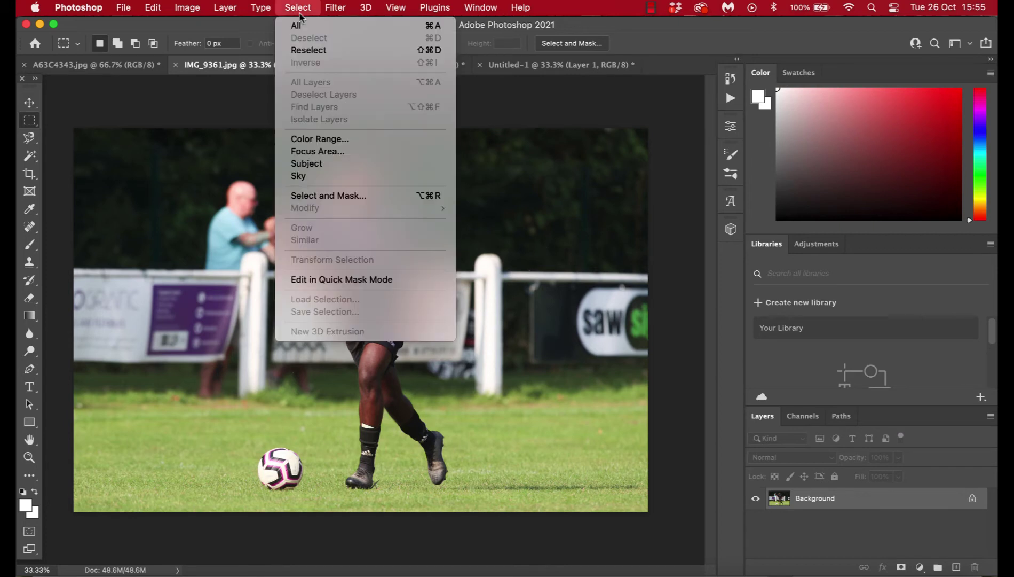
click(331, 167)
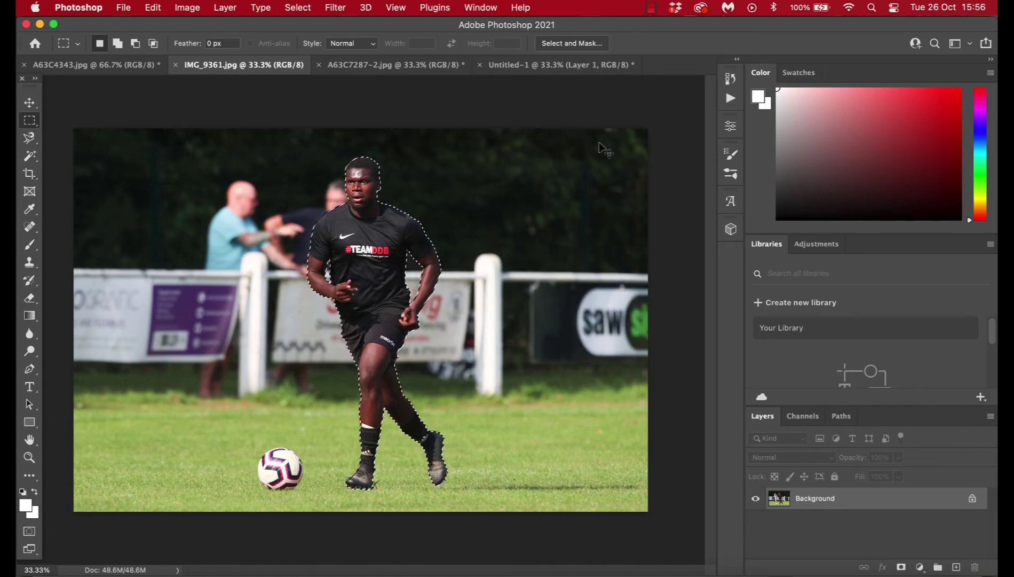
click(123, 8)
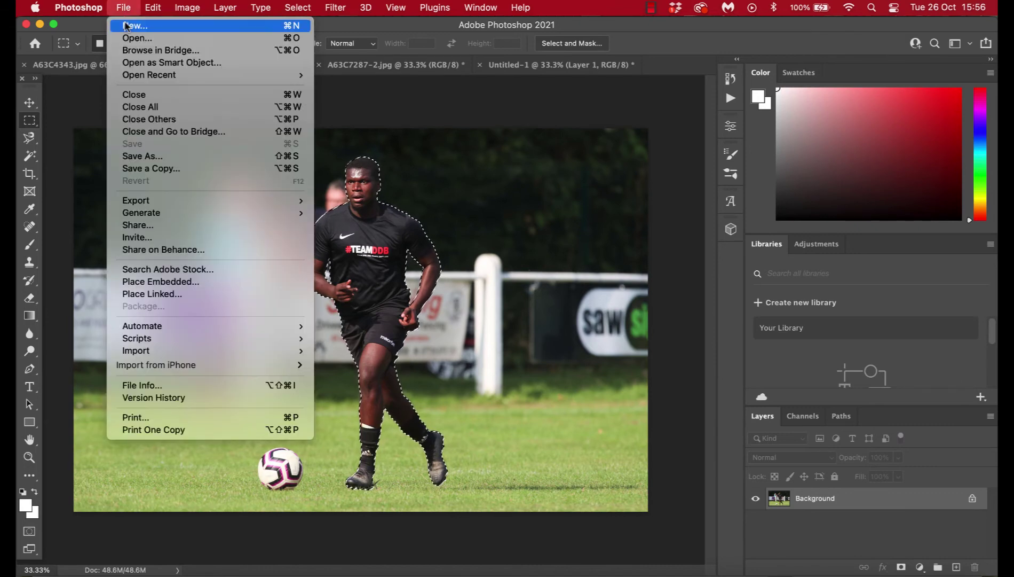
Step: Create a new transparent document and paste the player in black into it
click(126, 28)
key(Return)
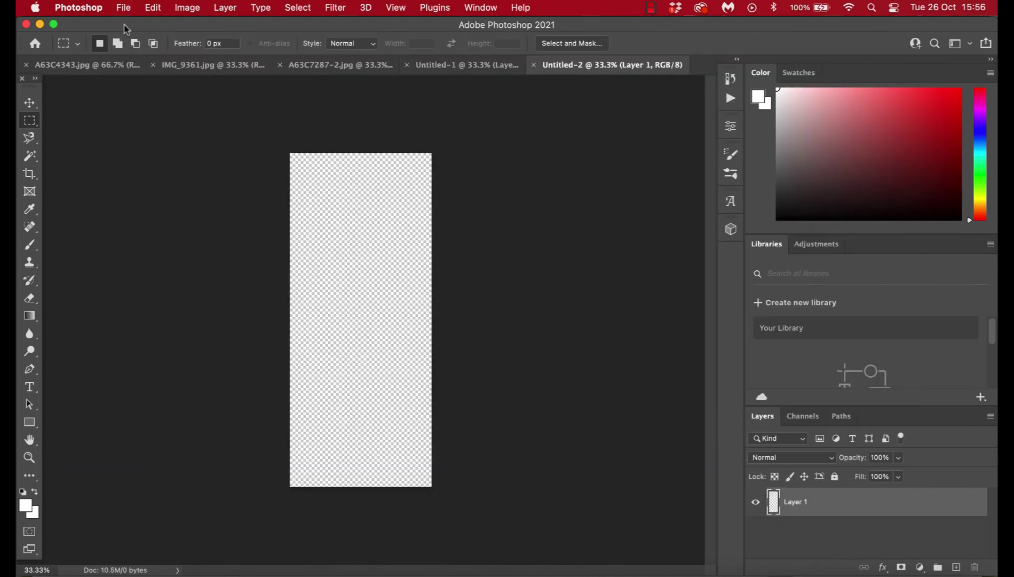
key(super+v)
Step: Zoom and pan over the cut-out to check its edges, torso, legs and boots
key(super+plus)
key(super+plus)
key(super+plus)
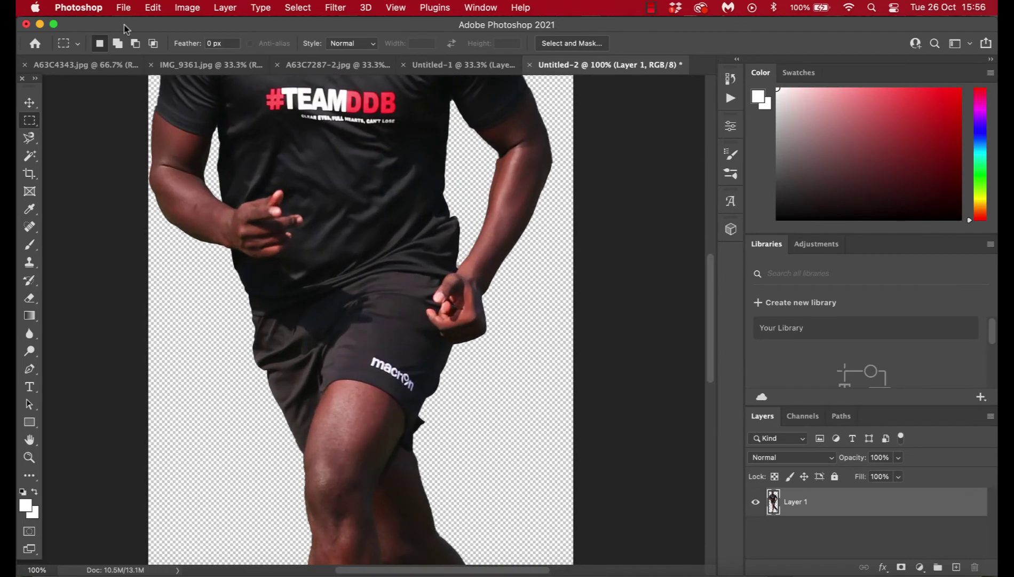
scroll(323, 222, up, 10)
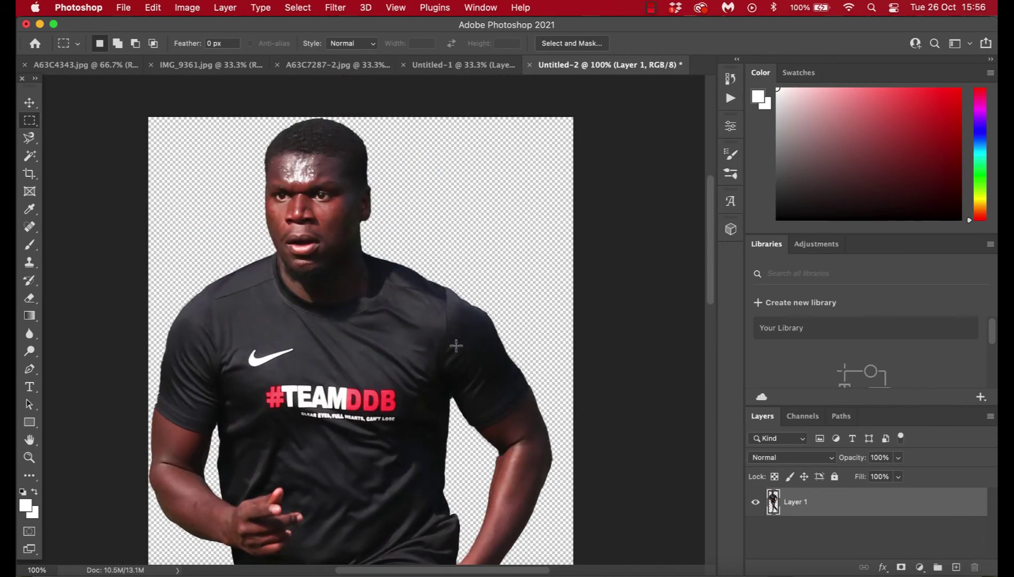
scroll(449, 330, down, 5)
scroll(459, 363, right, 3)
scroll(458, 363, up, 2)
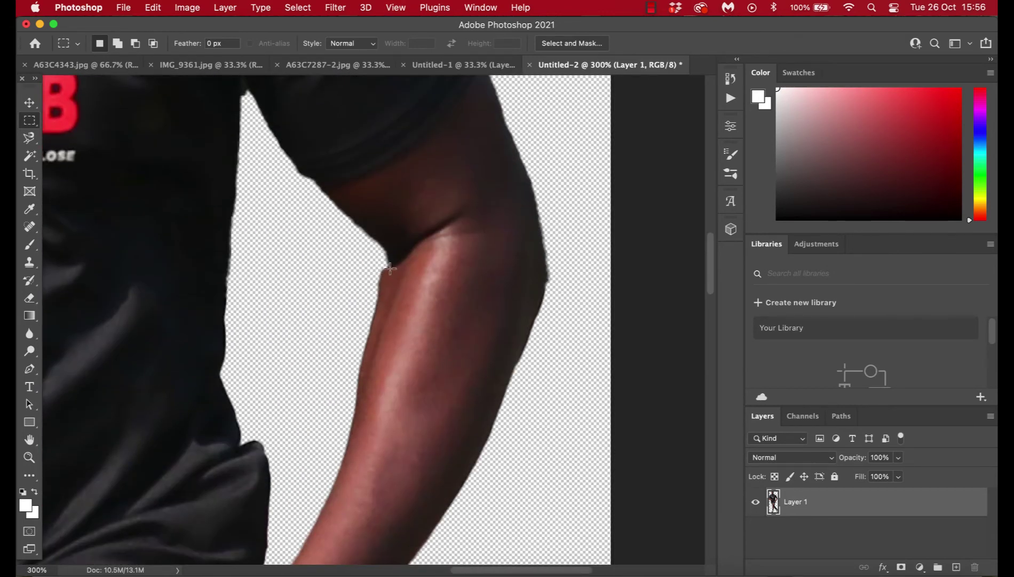
key(super+minus)
key(super+minus)
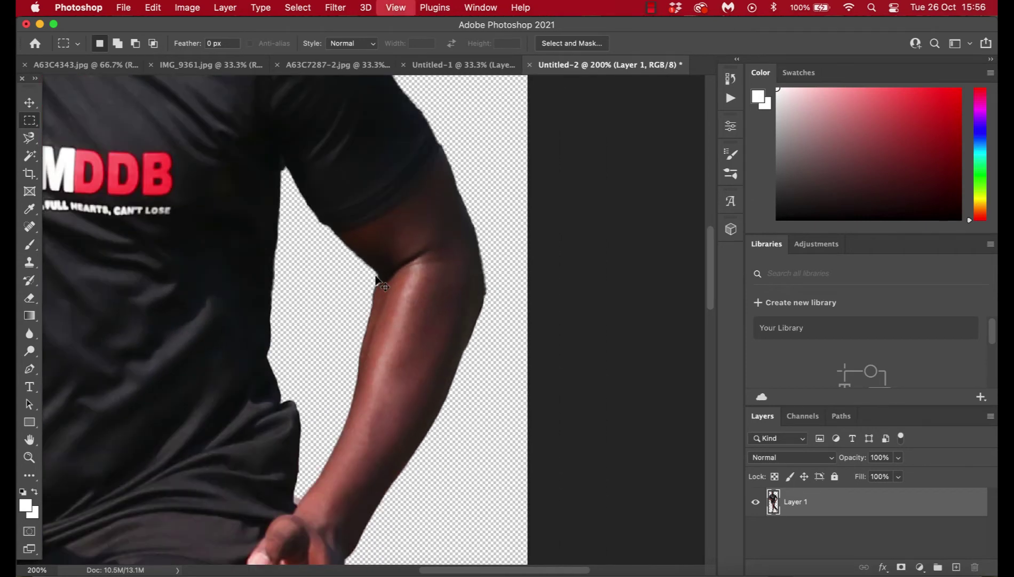
scroll(376, 282, down, 10)
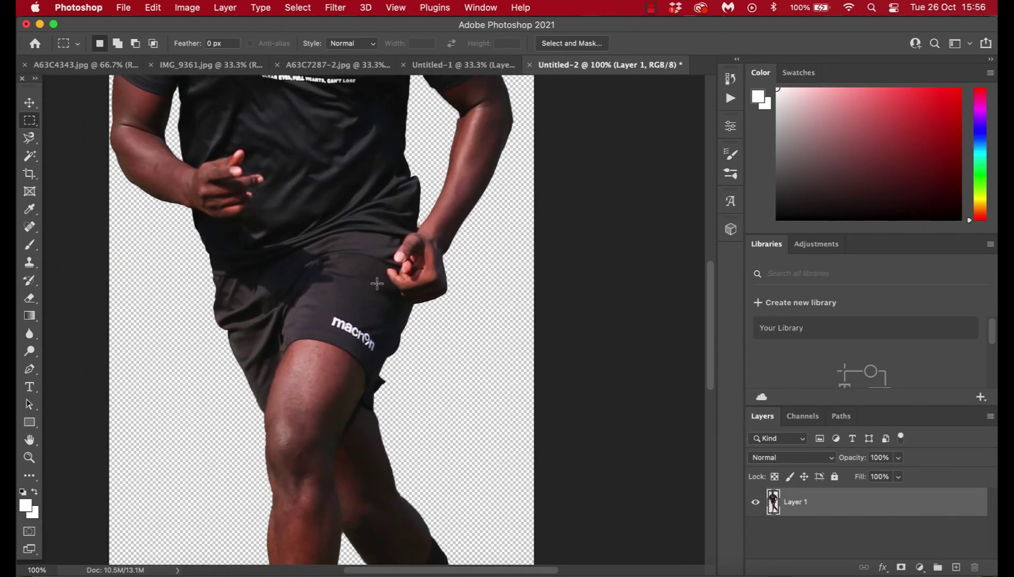
scroll(438, 421, down, 2)
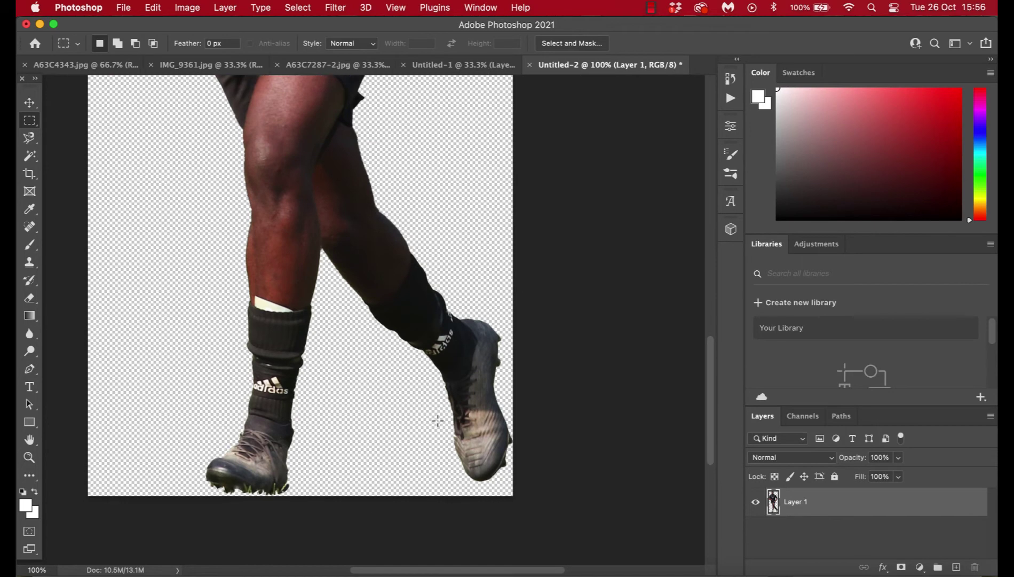
key(super+plus)
key(super+plus)
key(super+plus)
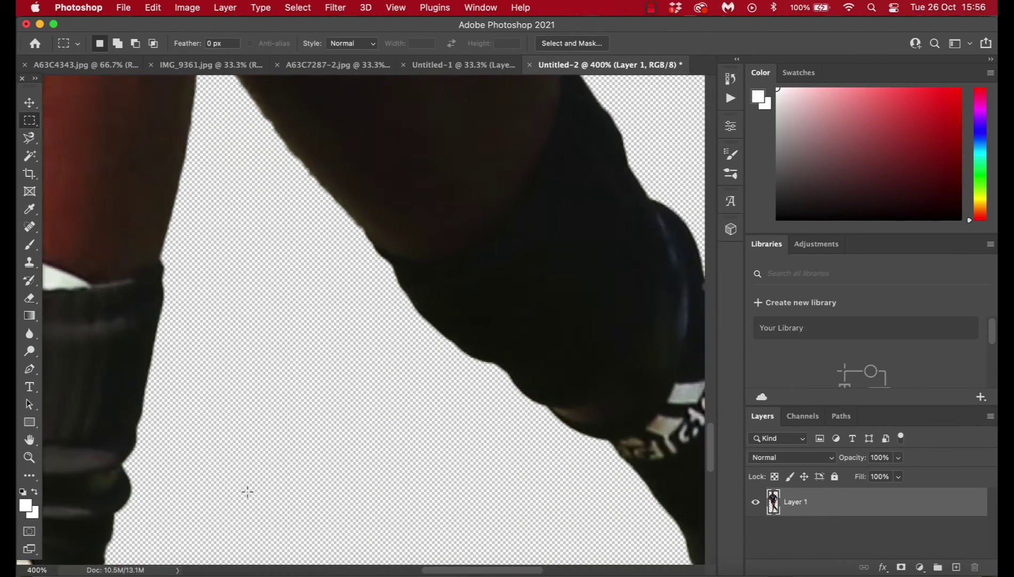
scroll(248, 494, down, 10)
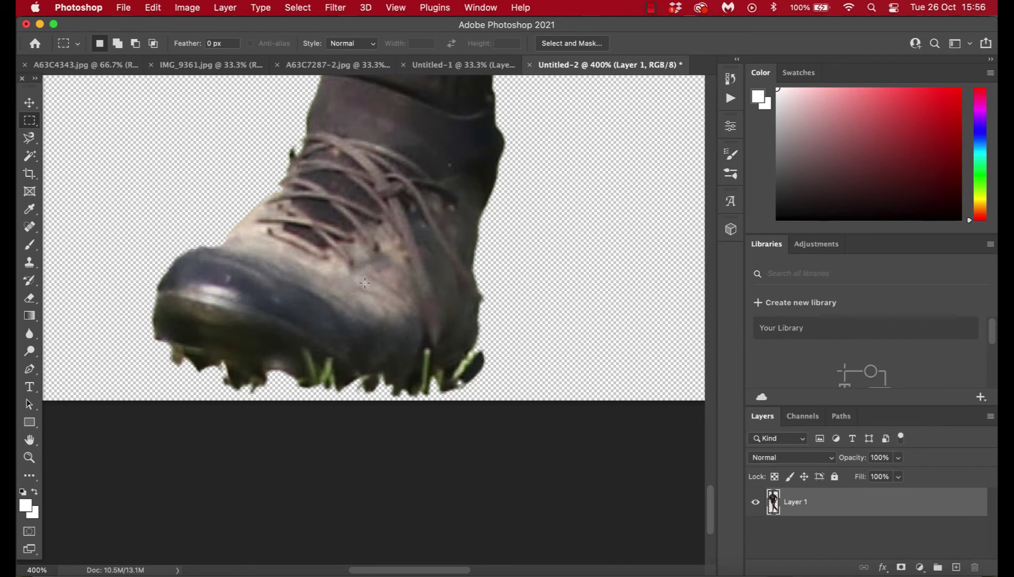
key(super+minus)
key(super+minus)
key(super+minus)
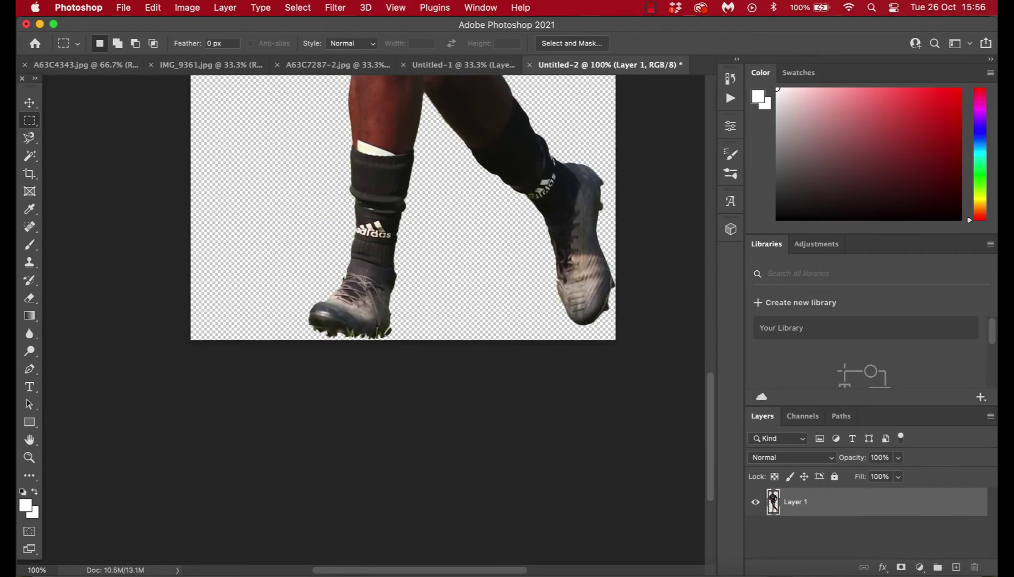
Step: Return to IMG_9361.jpg, zoom in on the sock and boot, and pick the Pen tool
click(298, 65)
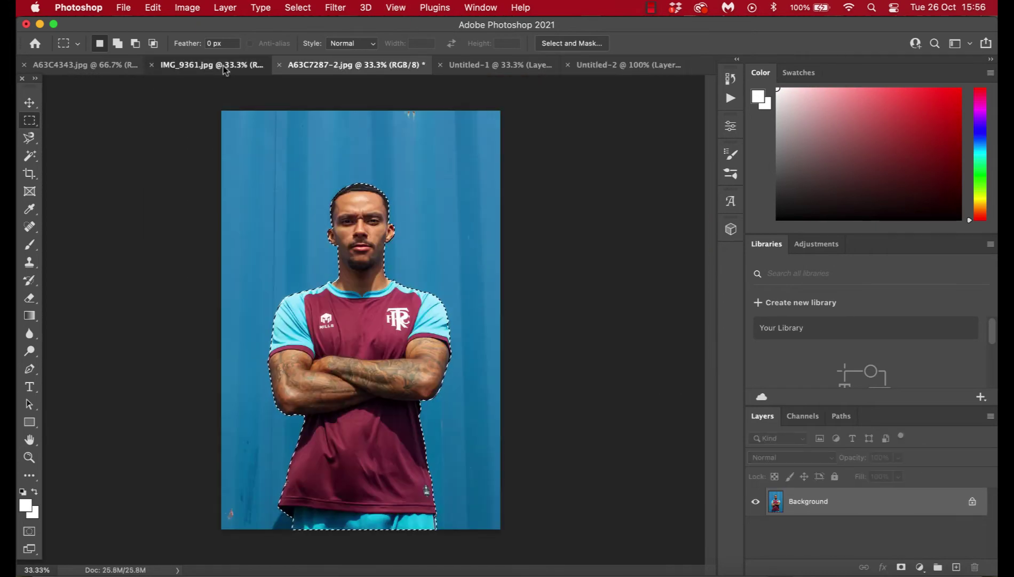
click(224, 65)
key(super+plus)
key(super+plus)
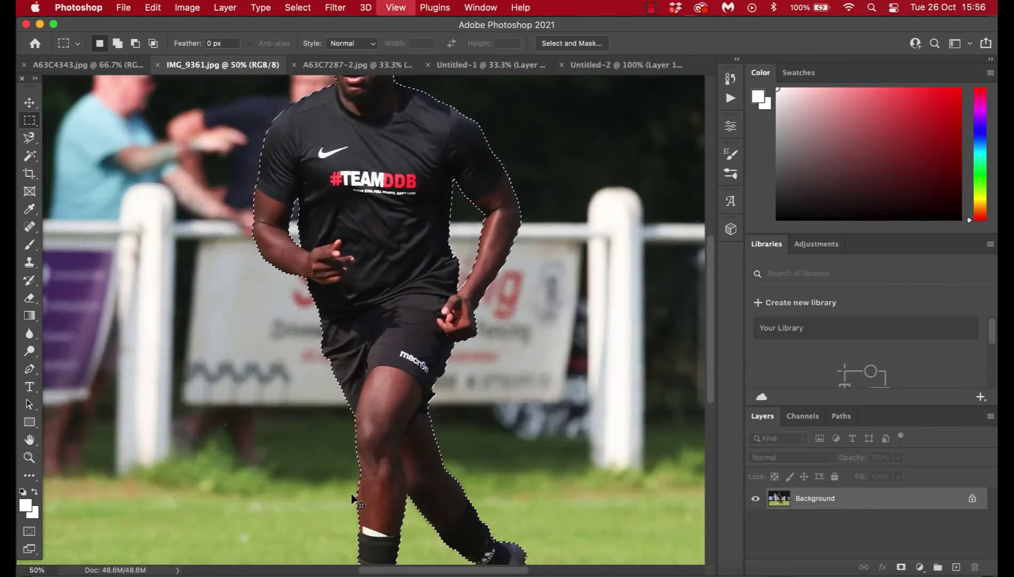
scroll(352, 494, down, 5)
key(super+plus)
key(super+plus)
key(super+plus)
scroll(352, 494, down, 10)
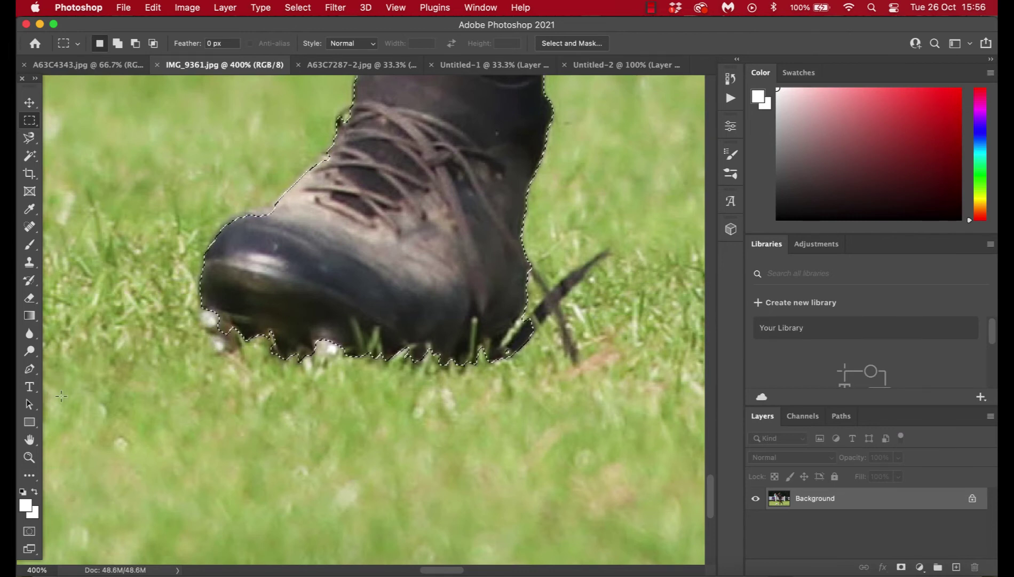
click(39, 370)
Step: Trace the stud at the boot's toe with a path and add it to the selection
key(super+equal)
key(super+equal)
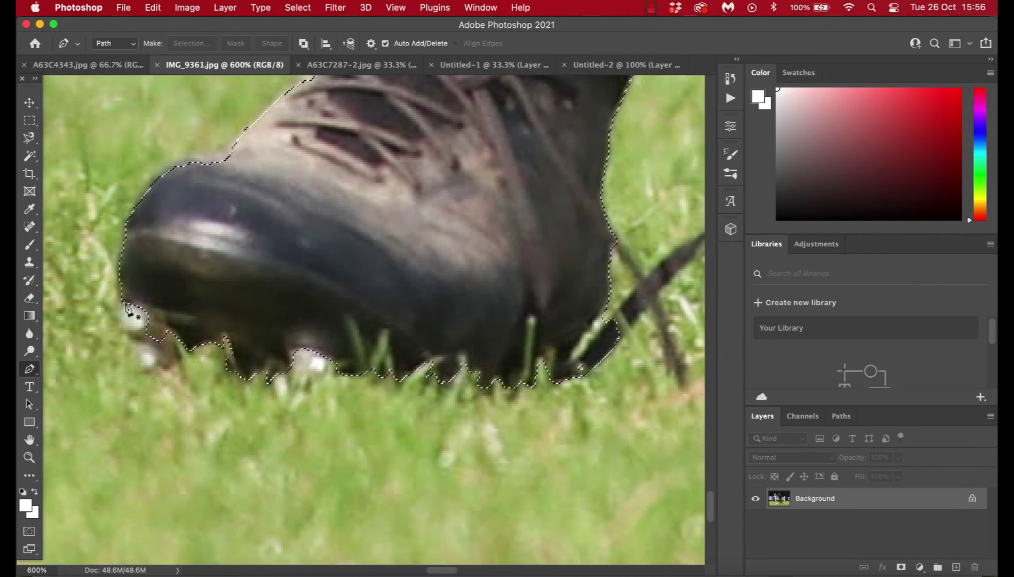
click(123, 301)
click(123, 318)
click(129, 329)
click(144, 325)
click(148, 333)
drag(192, 289, 154, 265)
click(123, 302)
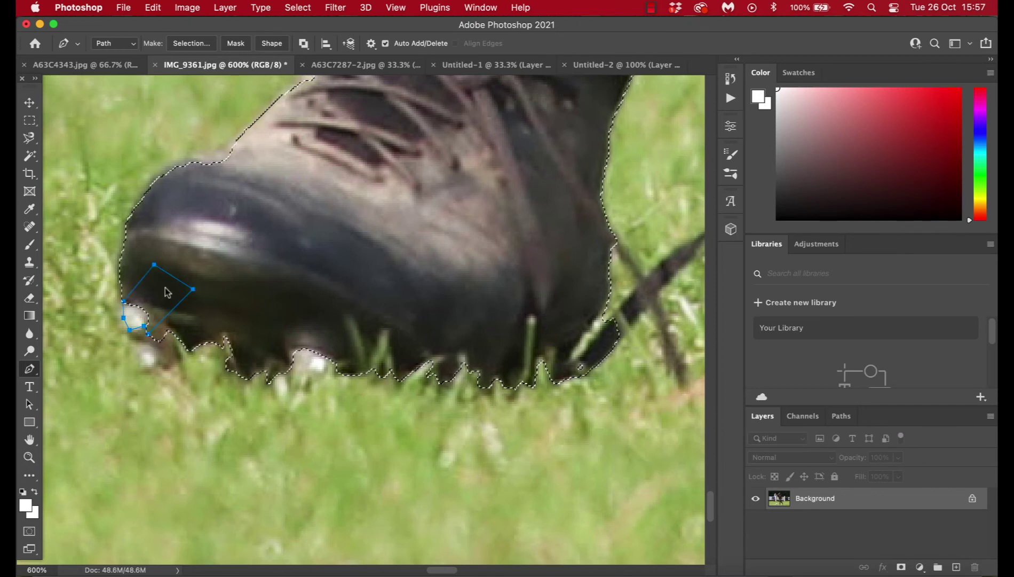
right_click(166, 285)
click(199, 354)
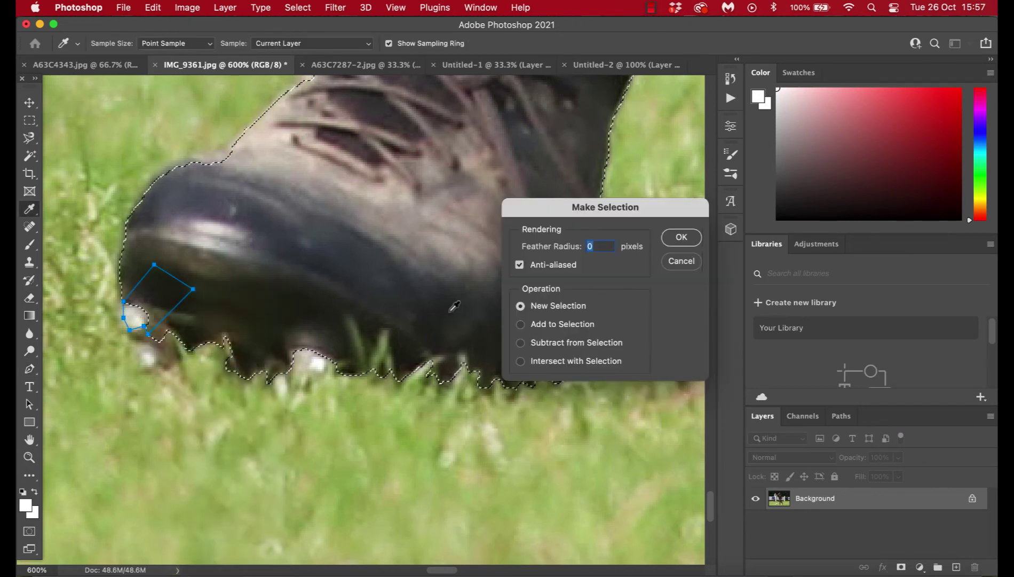
click(533, 325)
click(681, 237)
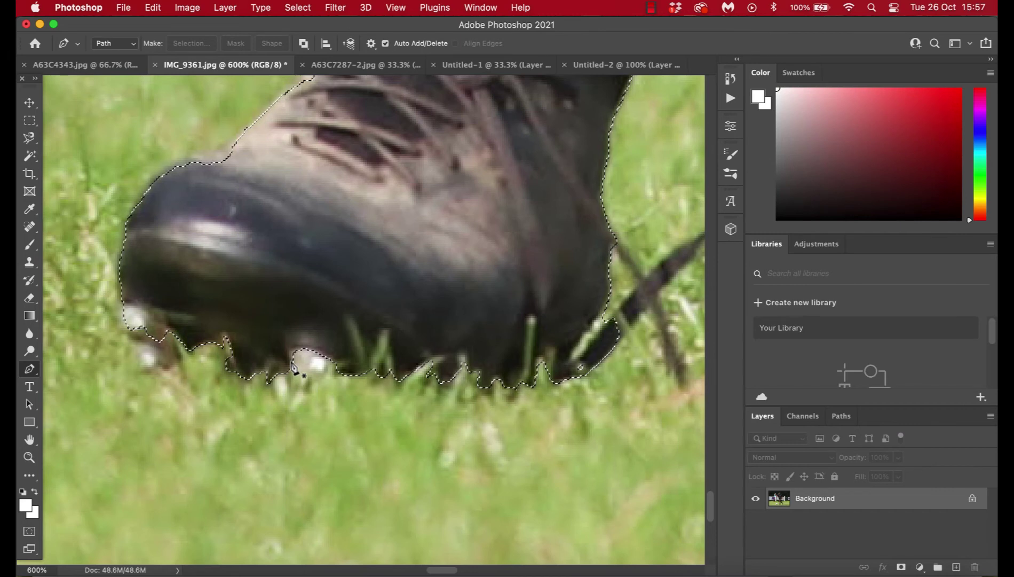
Step: Trace the second stud with a path and add it to the selection too
click(293, 365)
click(331, 373)
click(316, 305)
click(267, 306)
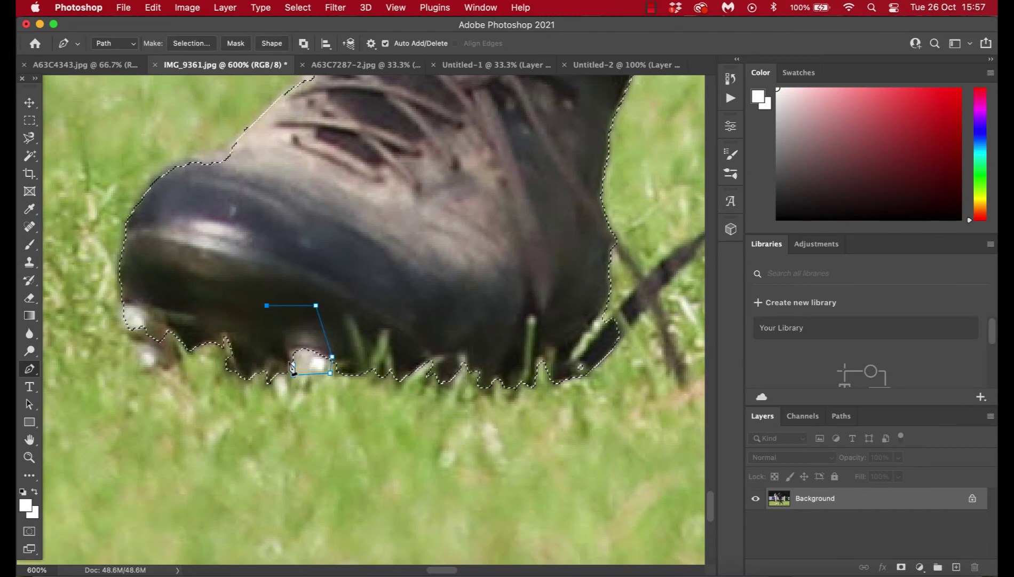
click(294, 368)
right_click(313, 352)
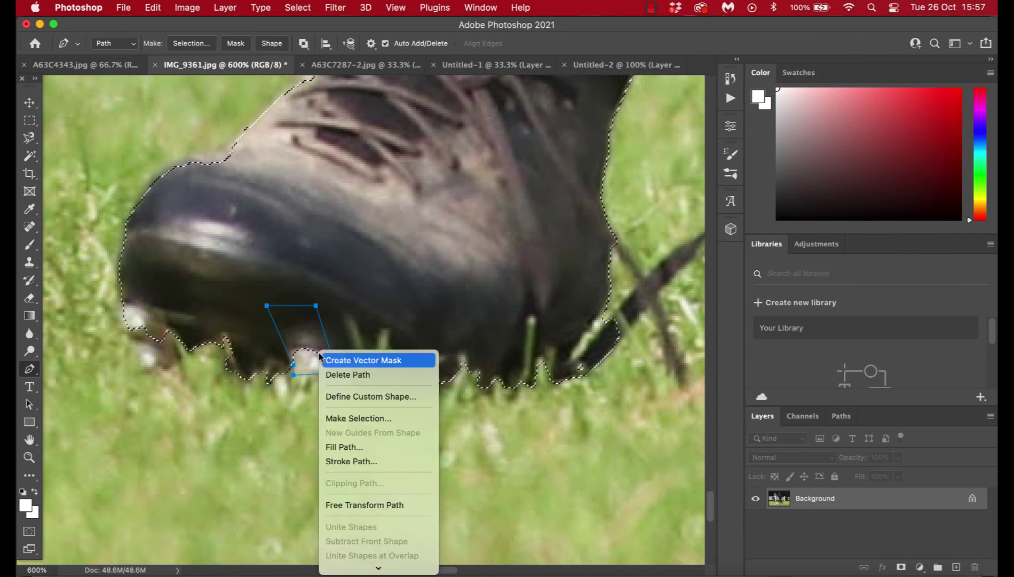
click(355, 418)
click(558, 324)
click(679, 239)
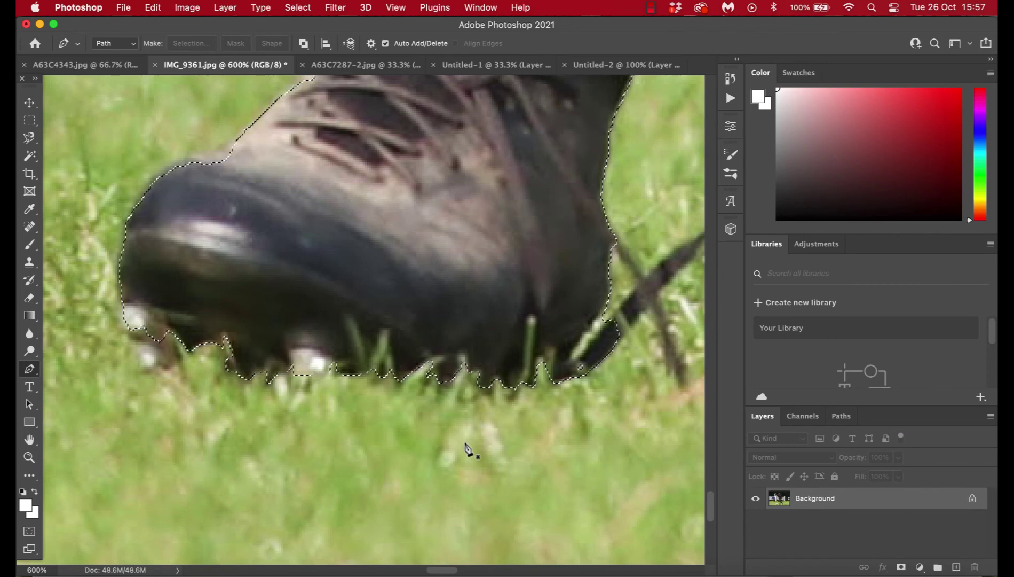
key(super+minus)
key(super+minus)
key(super+minus)
key(super+minus)
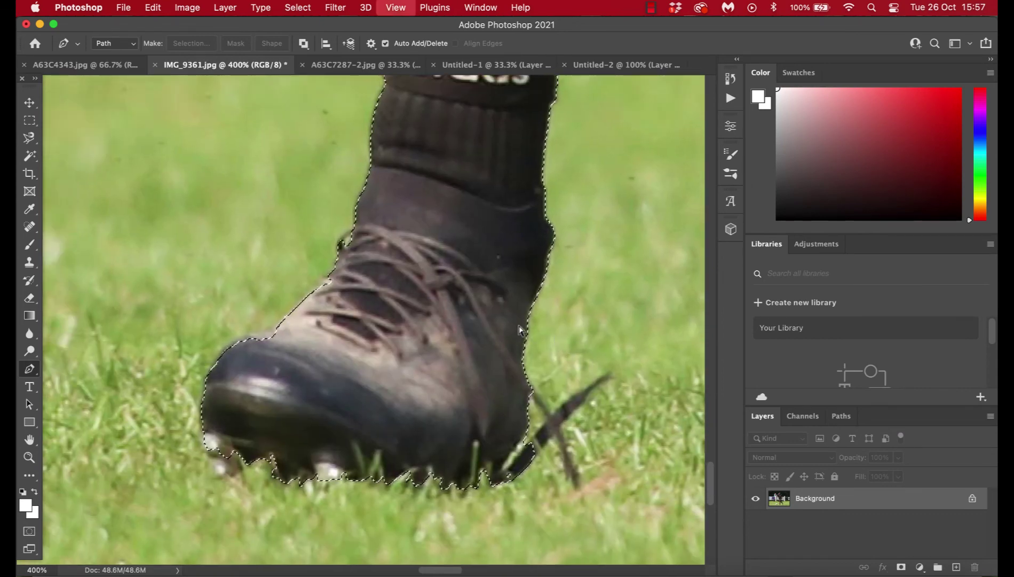
Step: Look over the player's legs and the ball, then switch to the A63C4343.jpg photo
key(super+minus)
key(super+minus)
scroll(521, 331, up, 10)
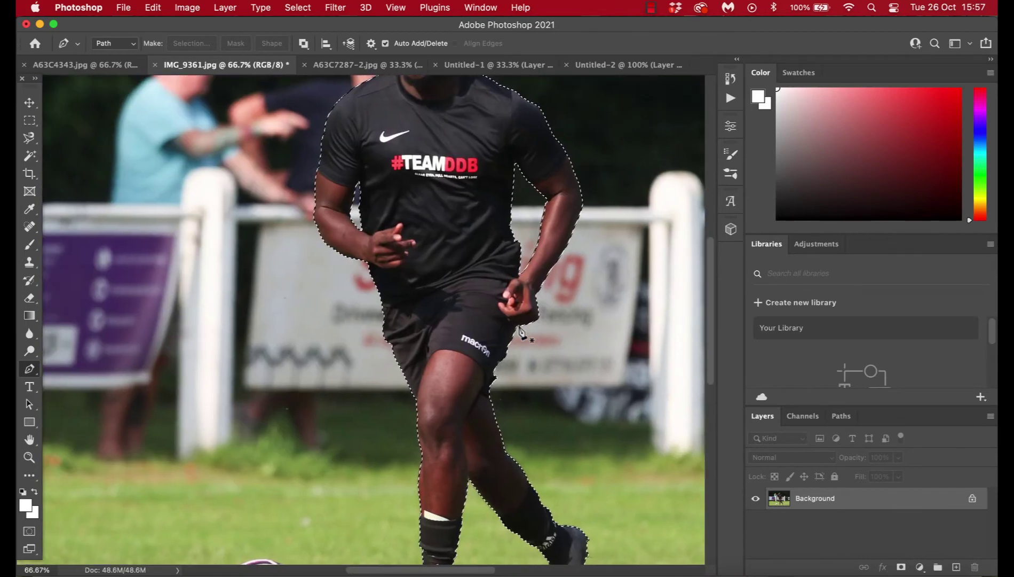
scroll(522, 332, down, 10)
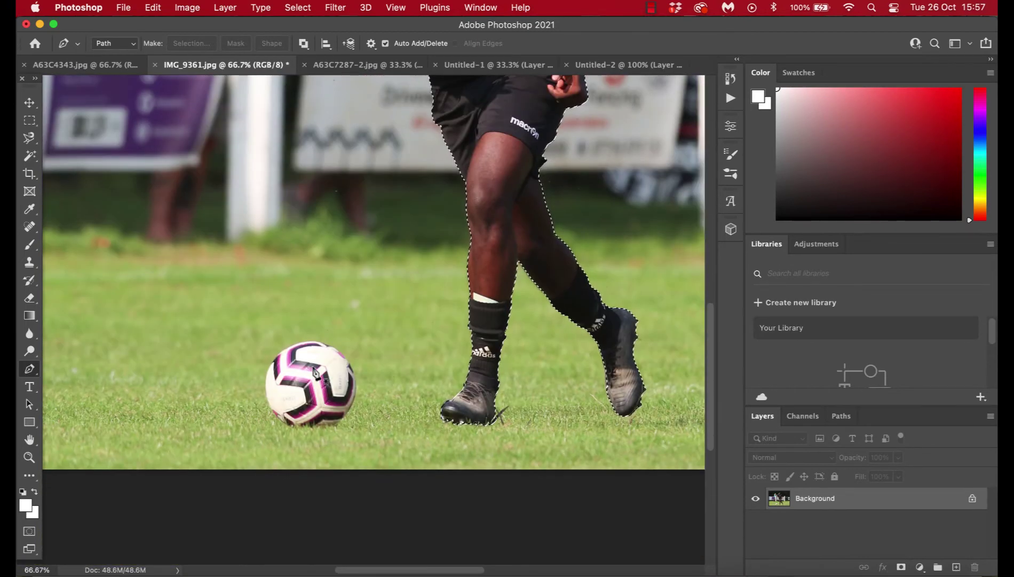
key(super+plus)
key(super+plus)
scroll(284, 383, down, 5)
scroll(284, 383, left, 3)
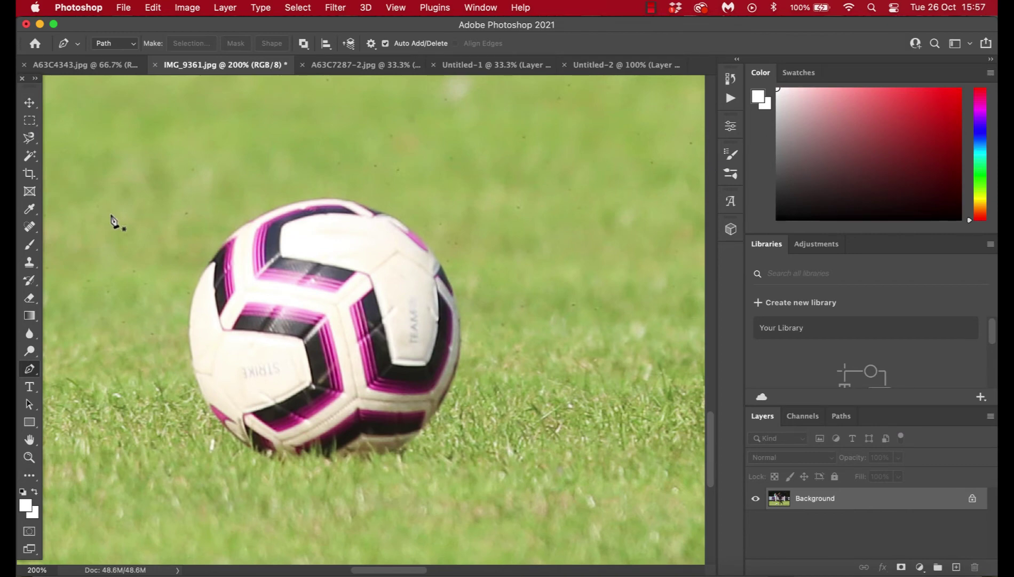
key(super+minus)
key(super+minus)
key(super+minus)
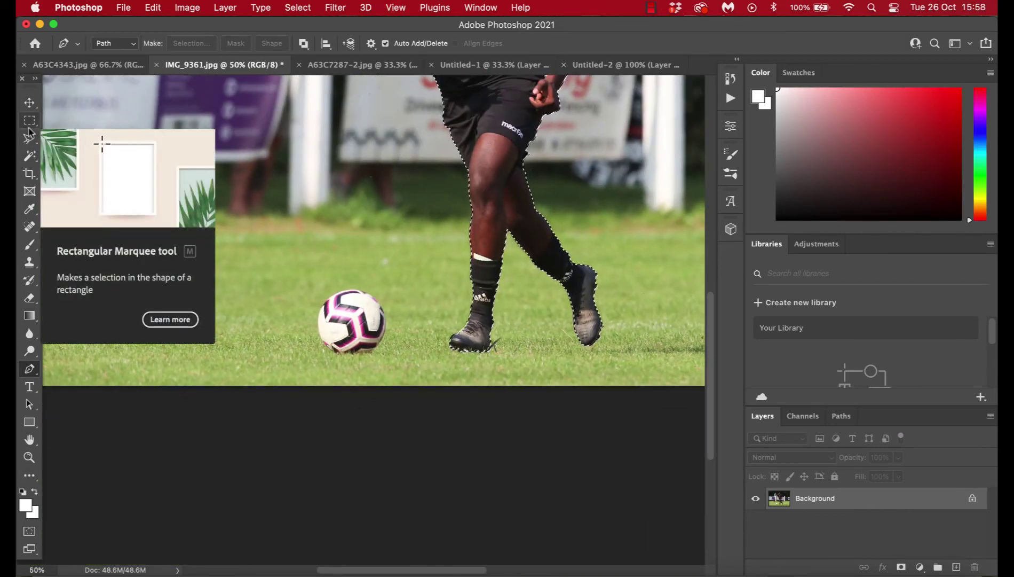
scroll(390, 232, up, 10)
scroll(390, 233, right, 2)
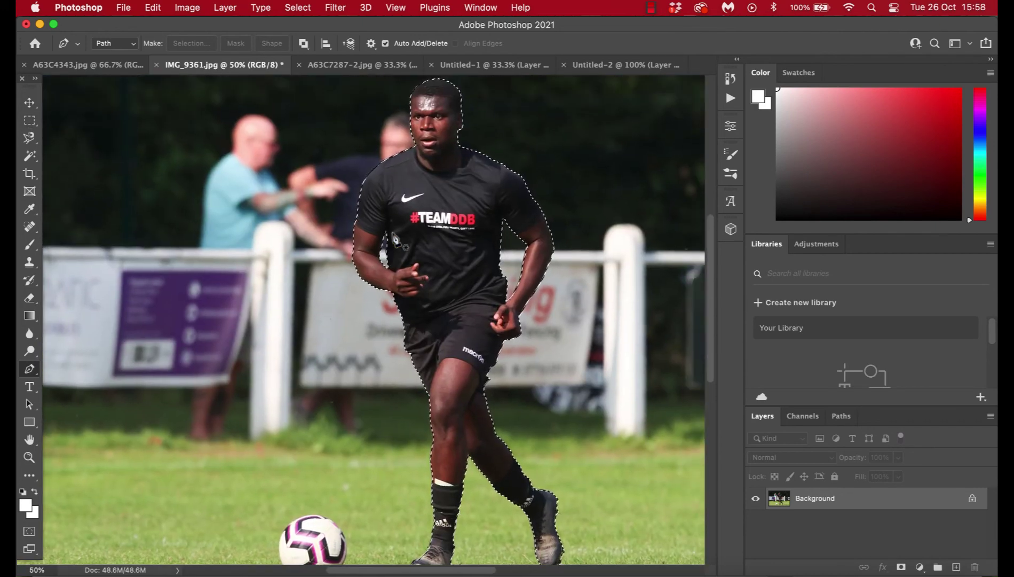
click(110, 65)
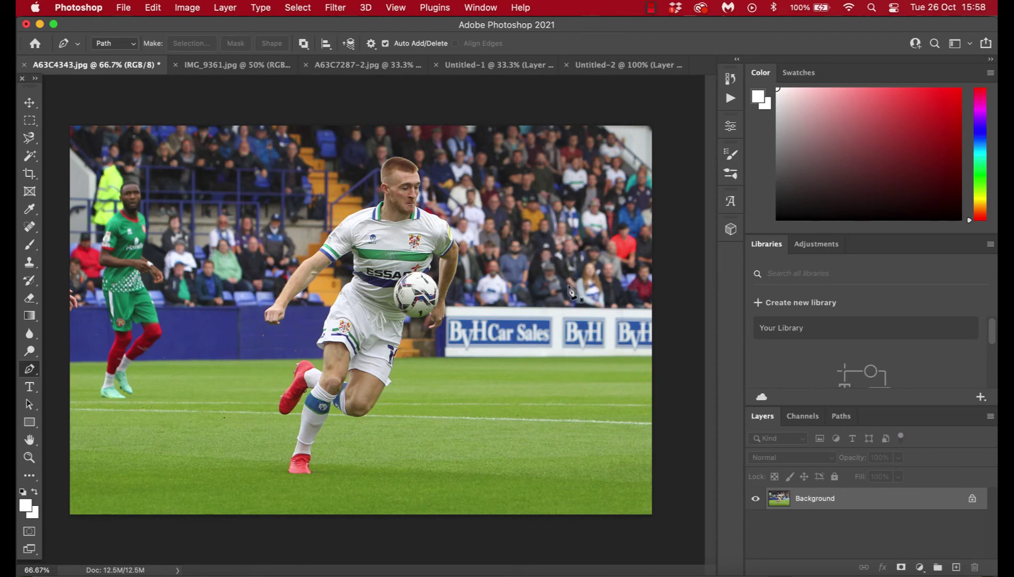
Step: Select the white-kitted player with Select > Subject and inspect the edges around ball and arm
click(297, 7)
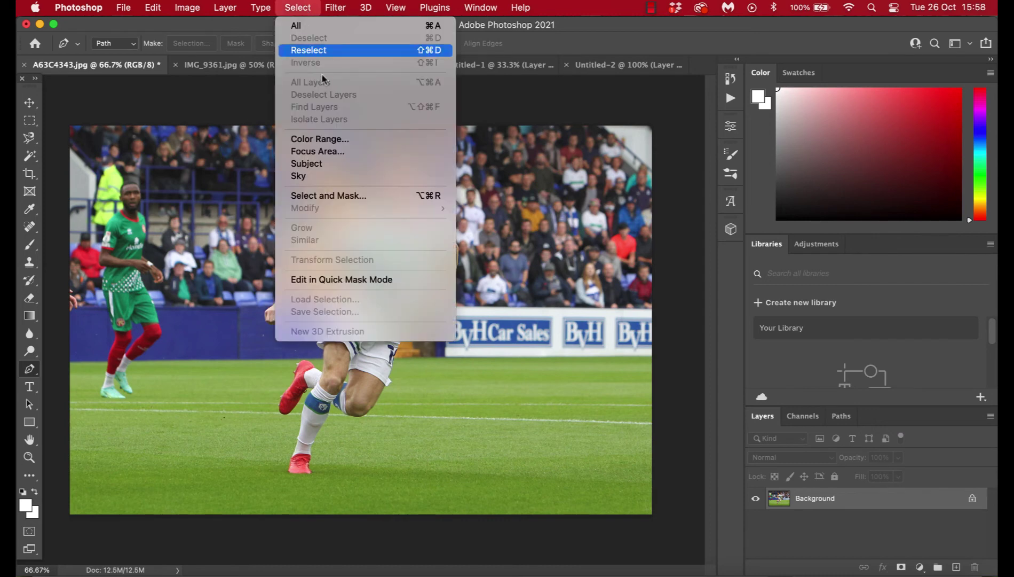
click(342, 163)
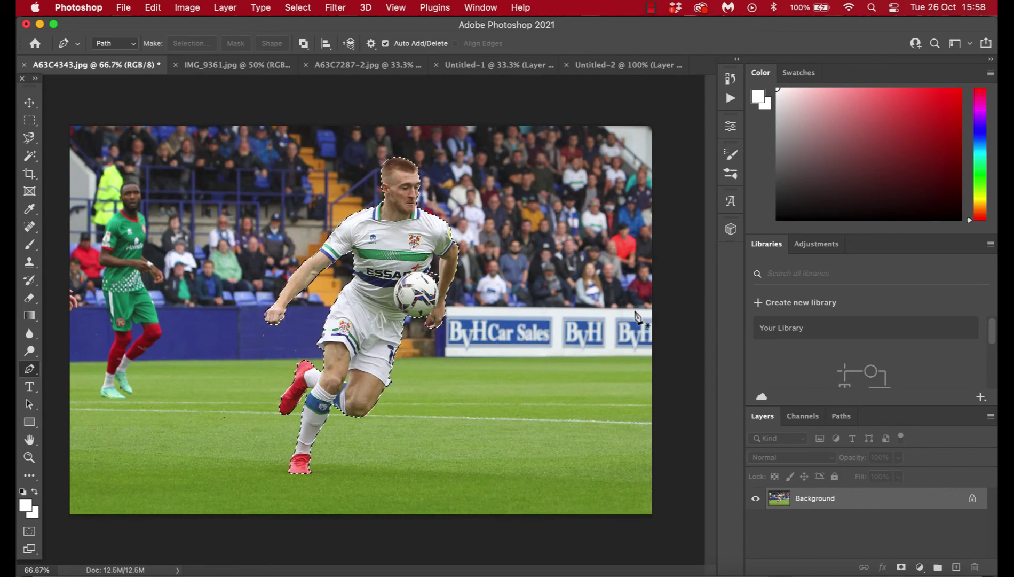
key(super+equal)
key(super+equal)
key(super+equal)
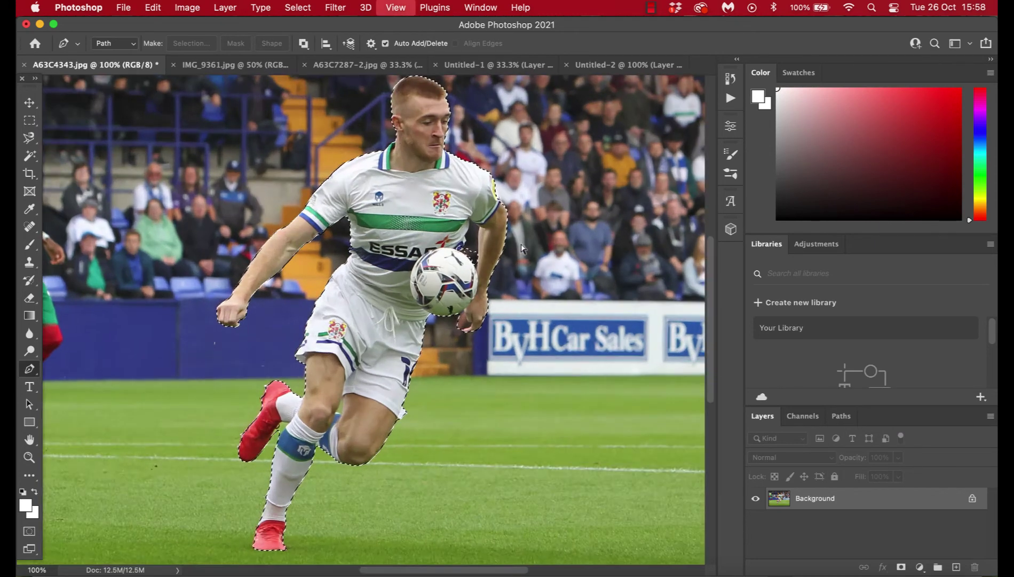
scroll(523, 250, up, 15)
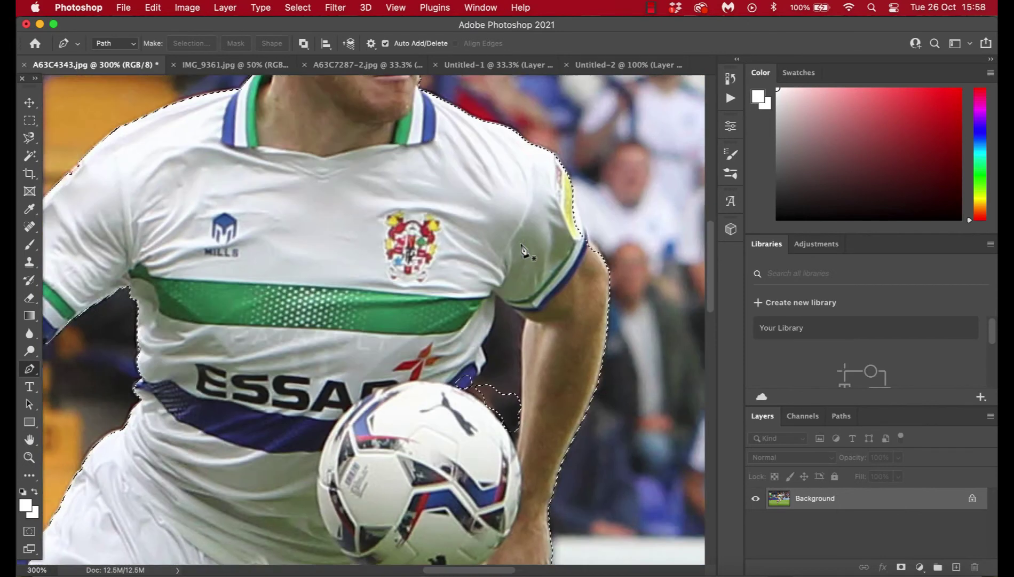
scroll(523, 250, up, 2)
scroll(523, 249, down, 6)
scroll(524, 250, left, 4)
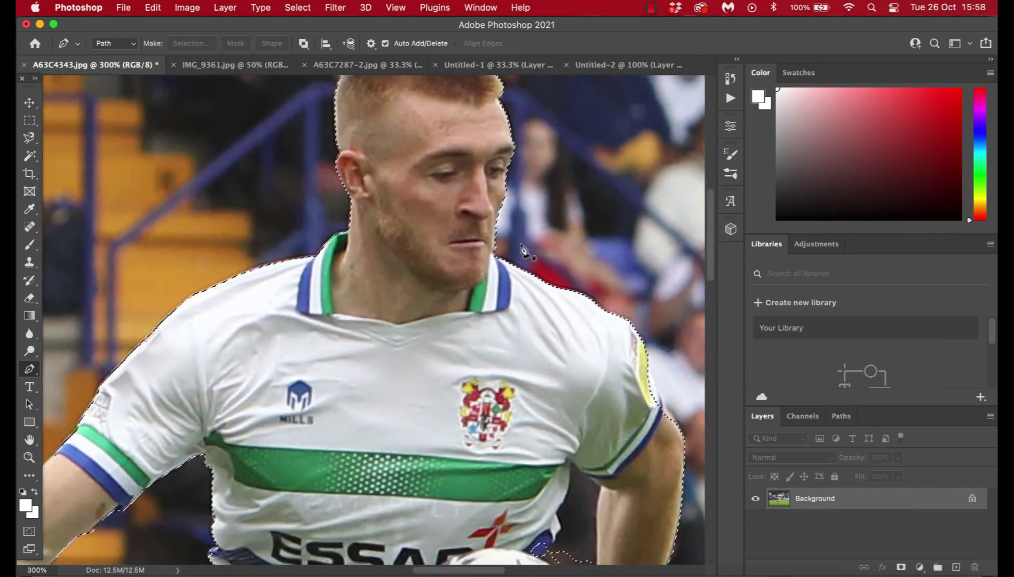
scroll(479, 327, down, 10)
scroll(478, 326, right, 5)
scroll(477, 336, up, 5)
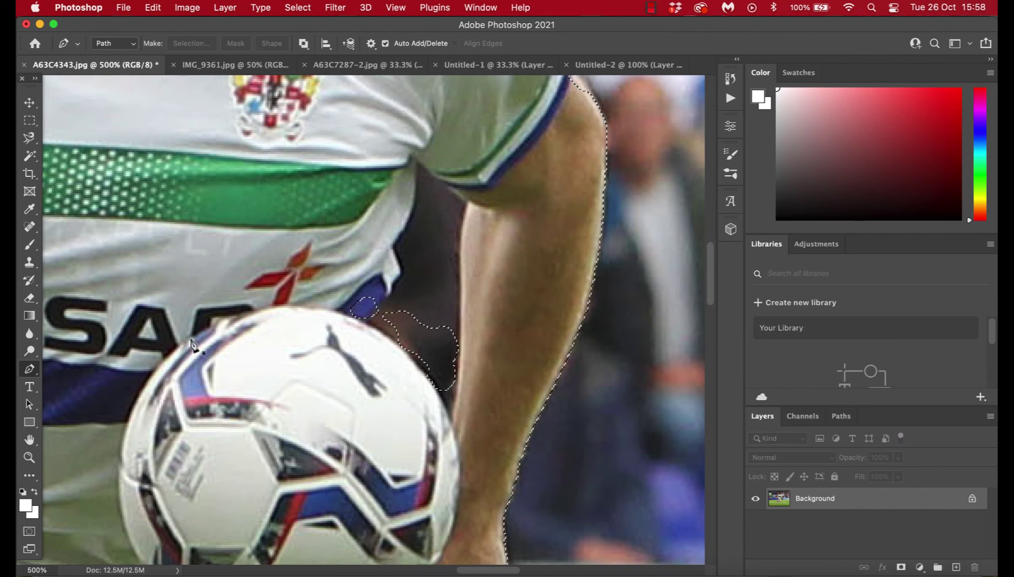
Step: Outline the missed shirt piece beside the ball with the Pen tool and add it to the selection
click(378, 307)
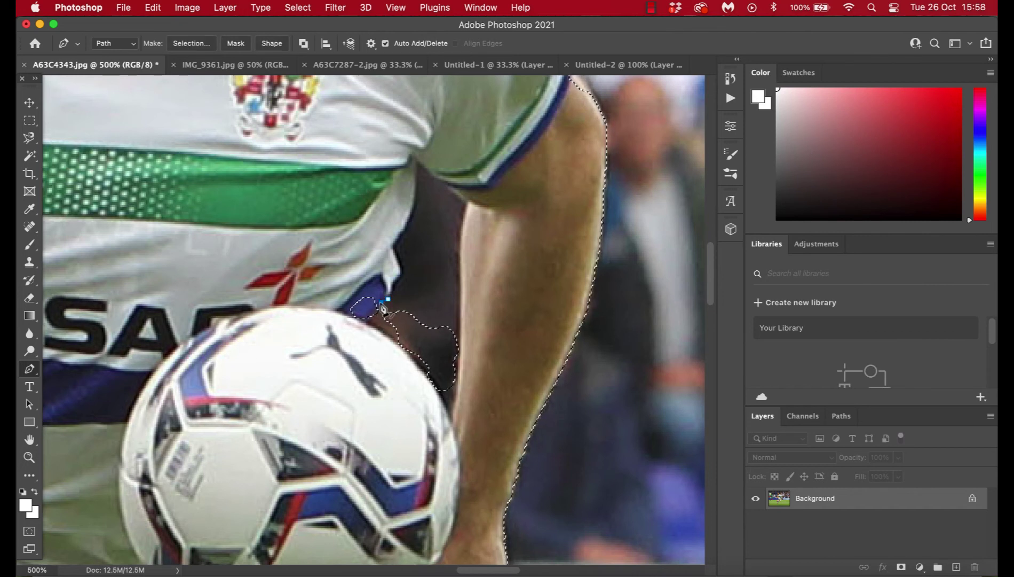
click(369, 324)
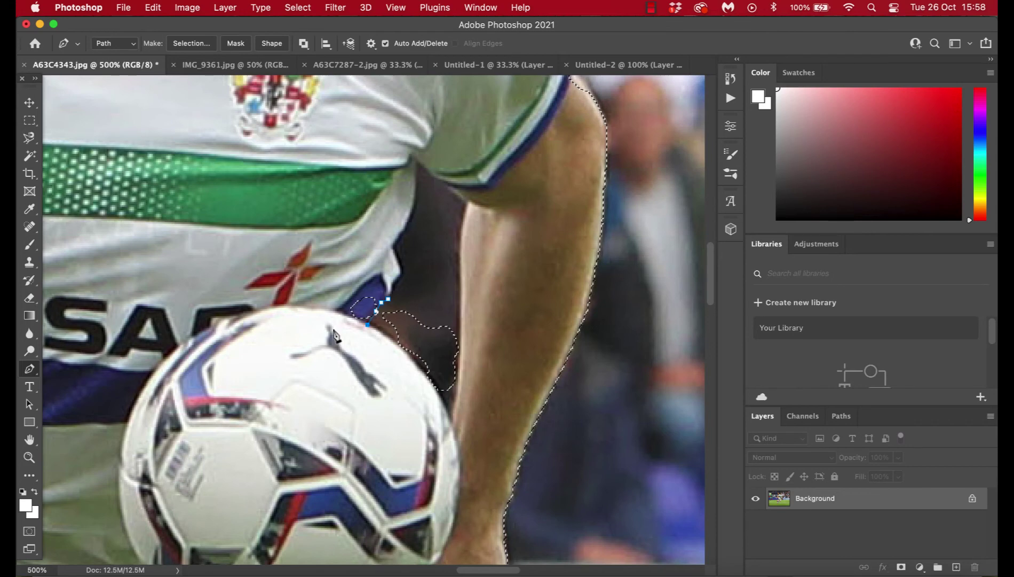
click(331, 329)
click(332, 290)
click(365, 273)
right_click(365, 295)
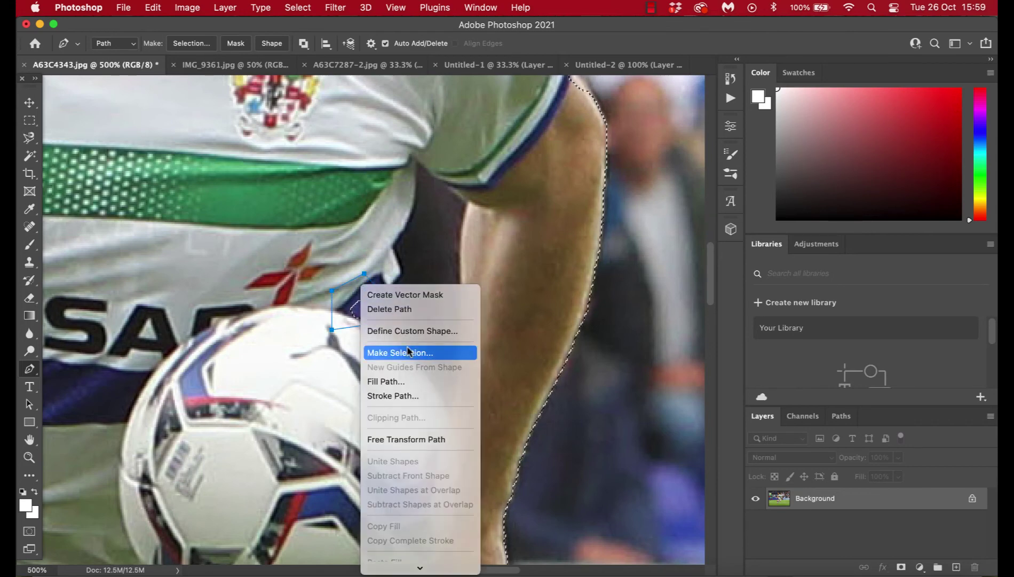
click(465, 351)
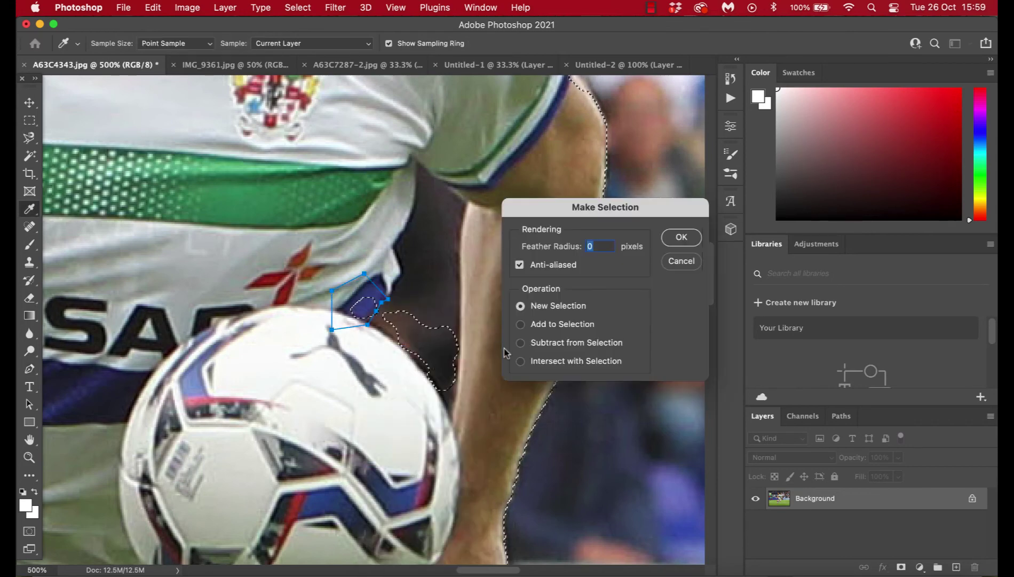
click(678, 238)
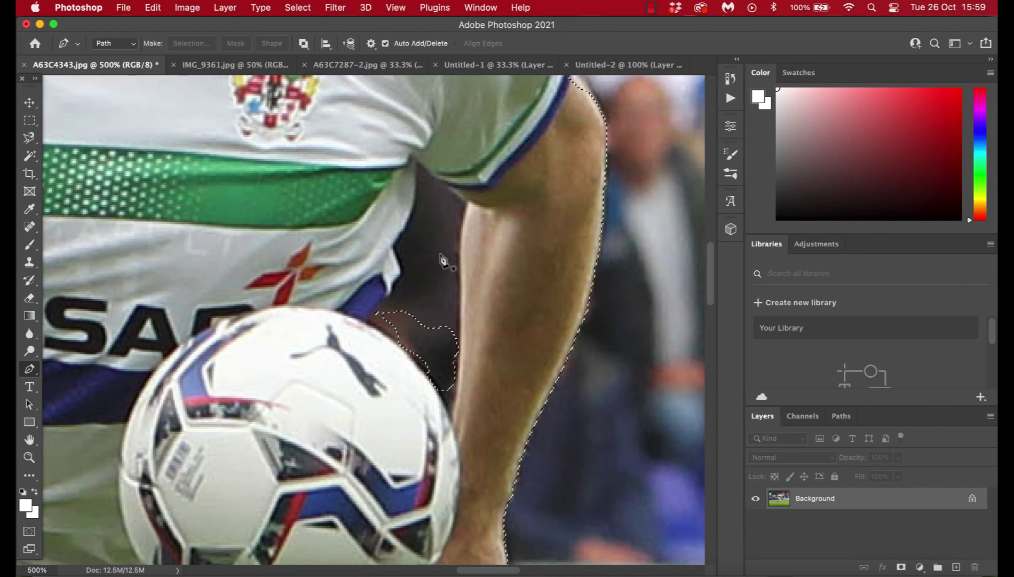
Step: Pan down over the legs, socks and red boots to check the selection edge
scroll(374, 376, down, 2)
scroll(374, 376, down, 2)
scroll(384, 406, down, 1)
scroll(416, 477, down, 1)
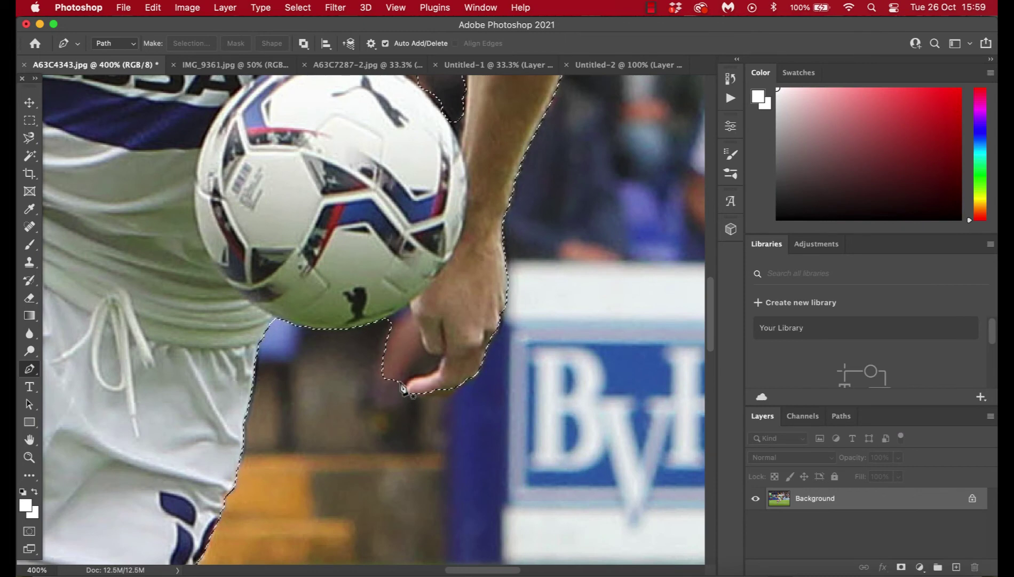
scroll(403, 407, down, 10)
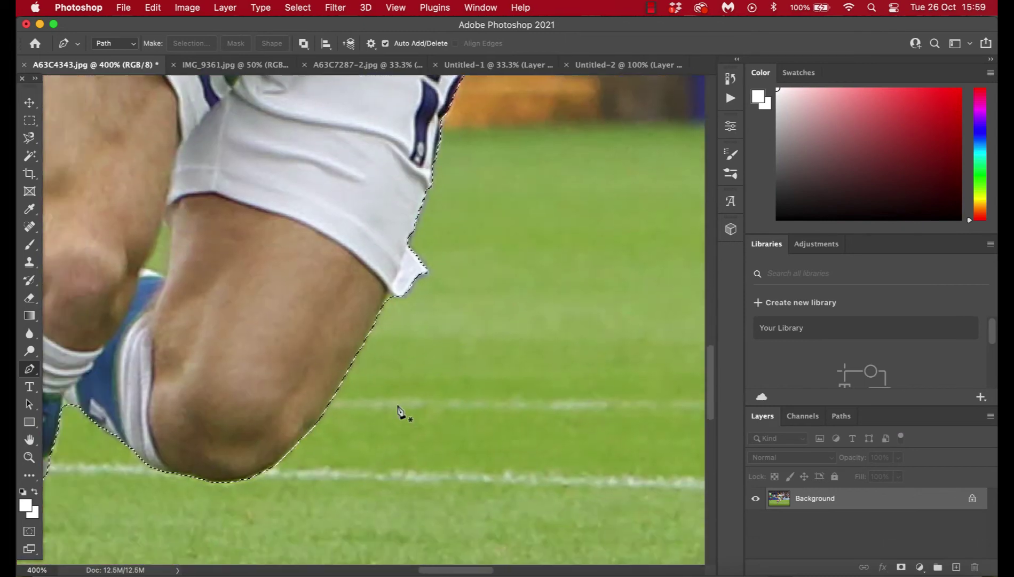
scroll(400, 412, left, 5)
scroll(403, 417, up, 3)
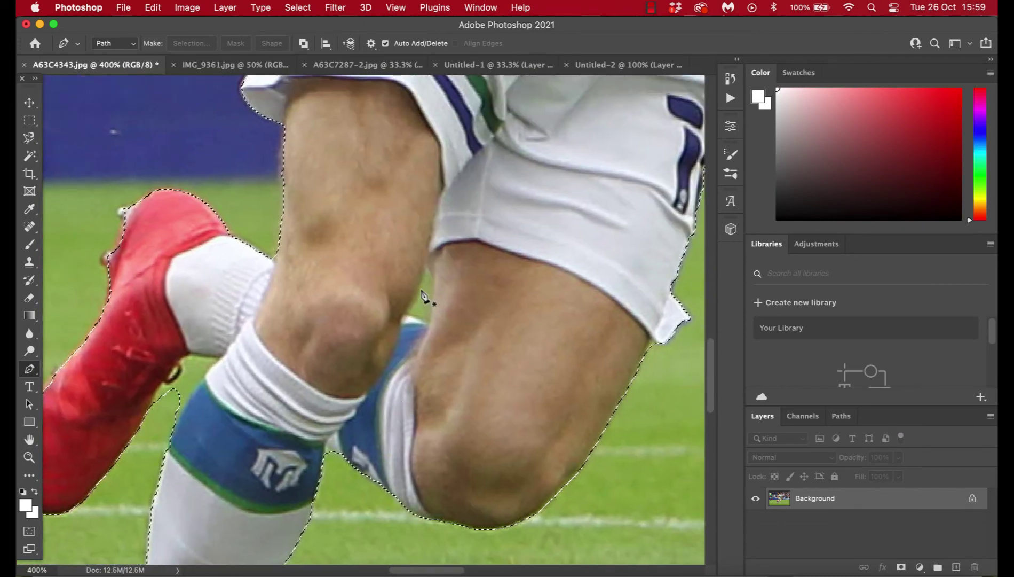
scroll(290, 295, down, 4)
scroll(290, 294, left, 3)
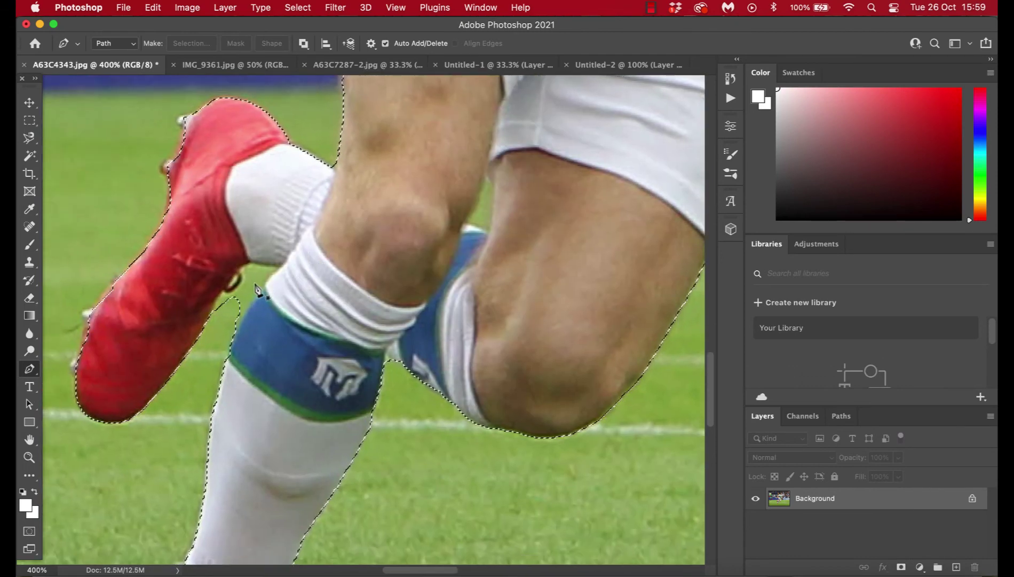
scroll(277, 354, down, 3)
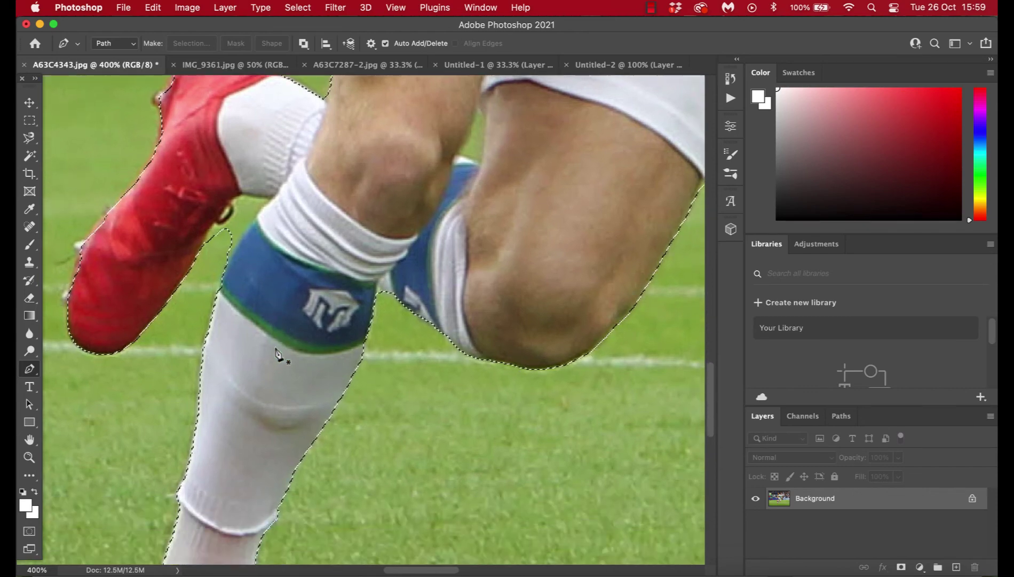
scroll(276, 353, down, 8)
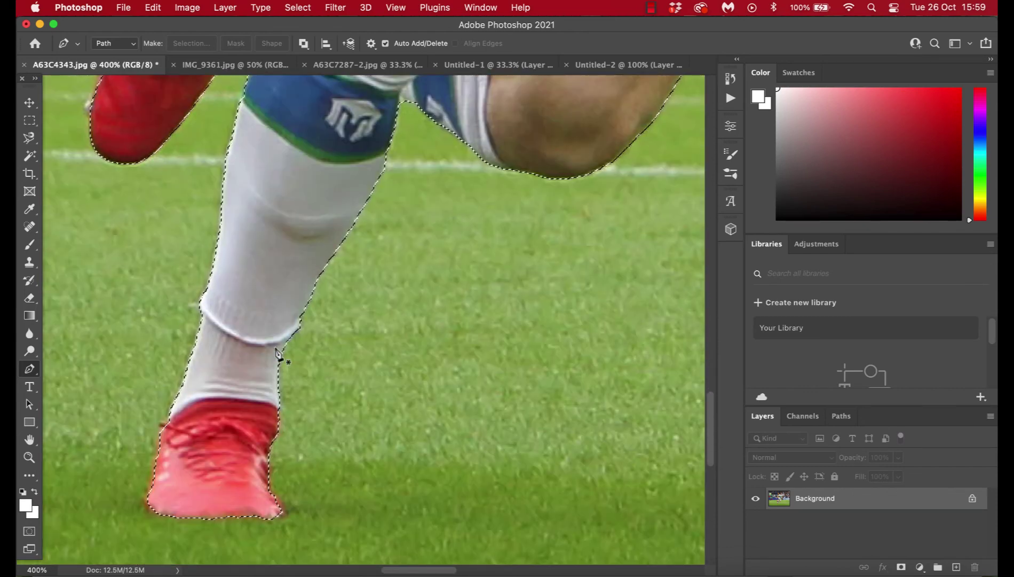
scroll(203, 518, down, 1)
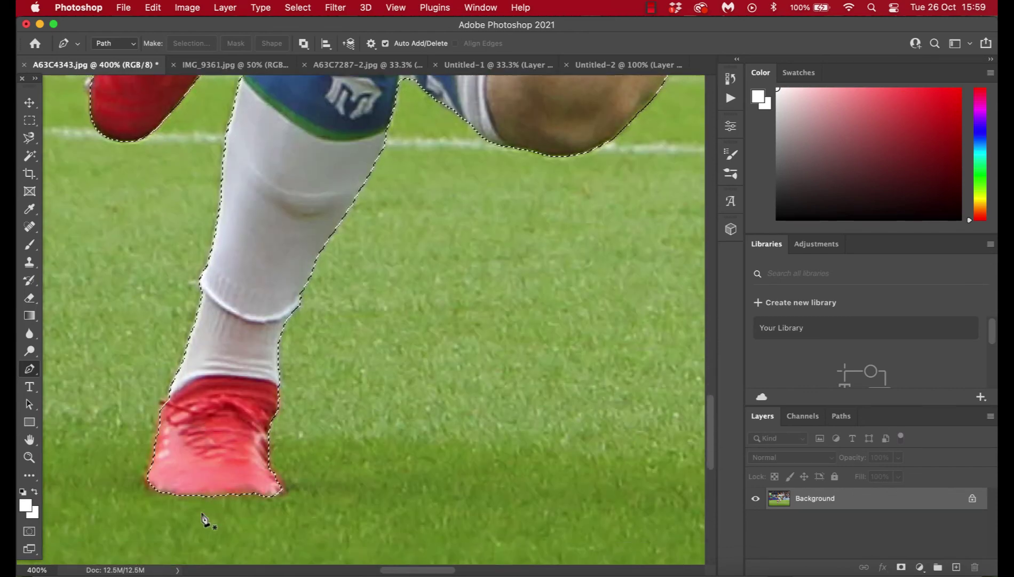
scroll(244, 476, down, 2)
scroll(262, 351, down, 10)
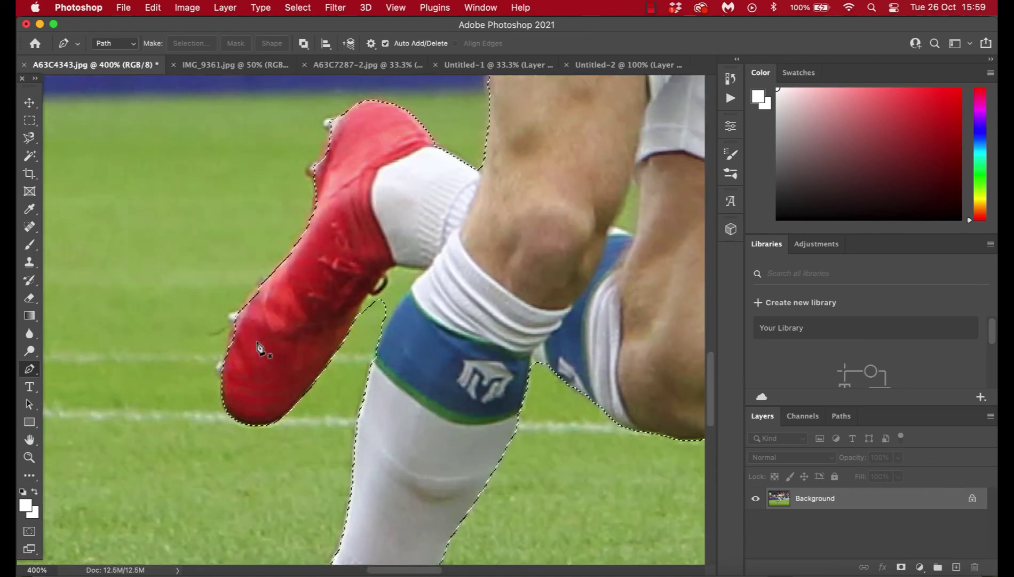
scroll(258, 347, up, 1)
Step: Zoom in on the red boot and trace a closed Pen path along its edge
key(super+plus)
key(super+plus)
key(super+plus)
key(super+plus)
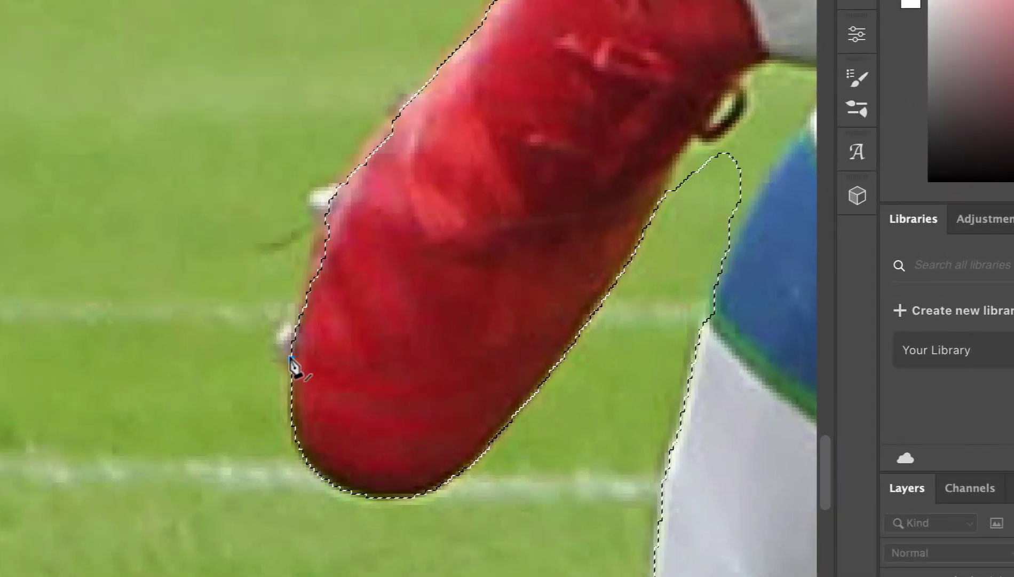
click(283, 351)
click(276, 344)
click(279, 329)
click(291, 320)
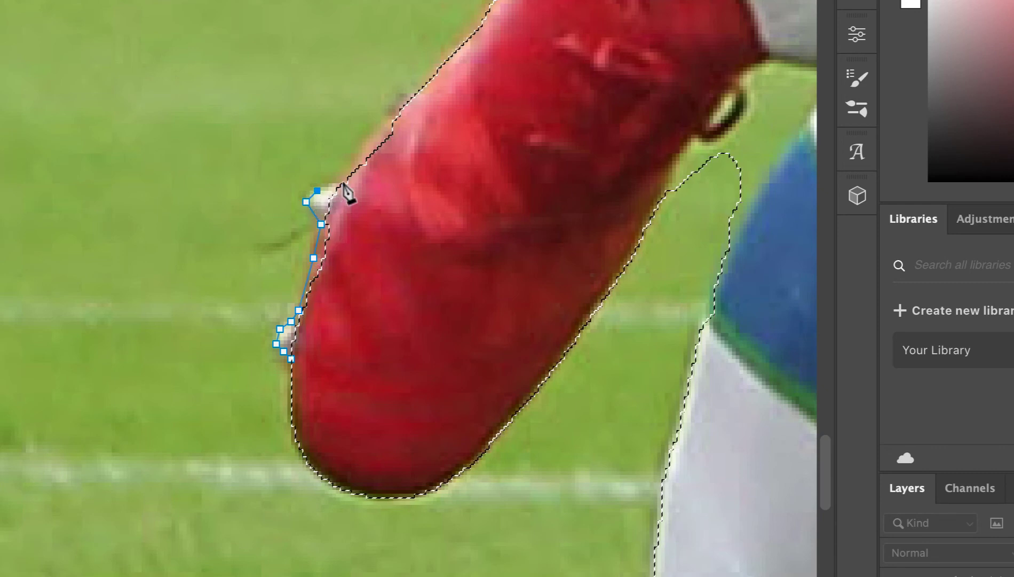
click(392, 112)
click(429, 78)
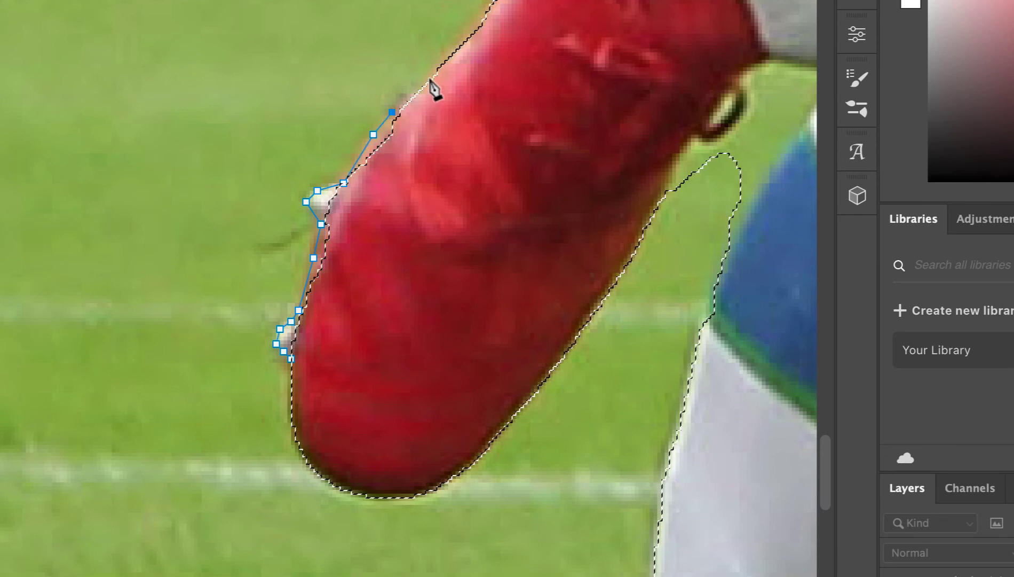
click(459, 142)
click(418, 374)
click(340, 425)
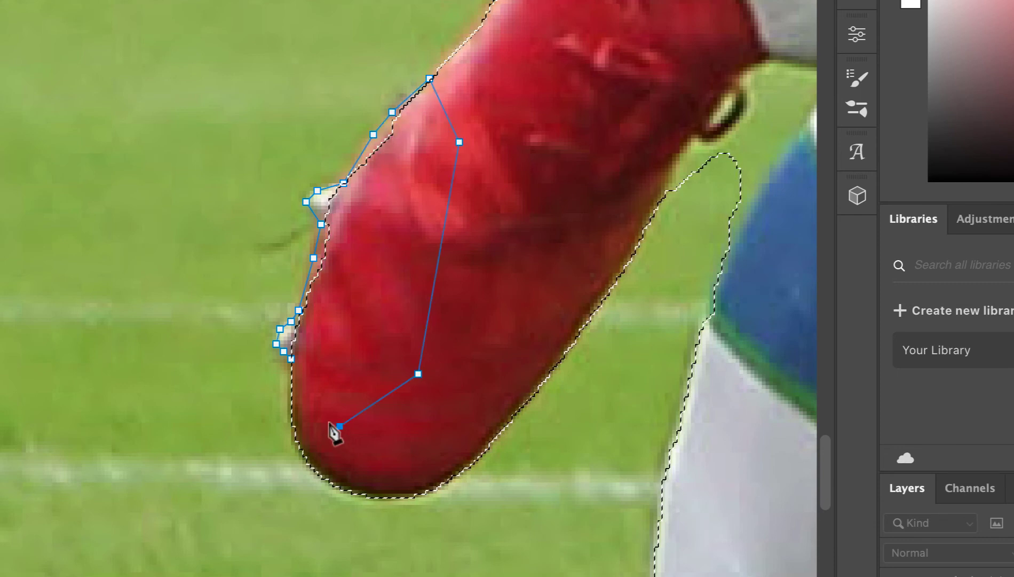
click(291, 359)
Step: Make the boot-edge path a selection using Add to Selection
right_click(359, 326)
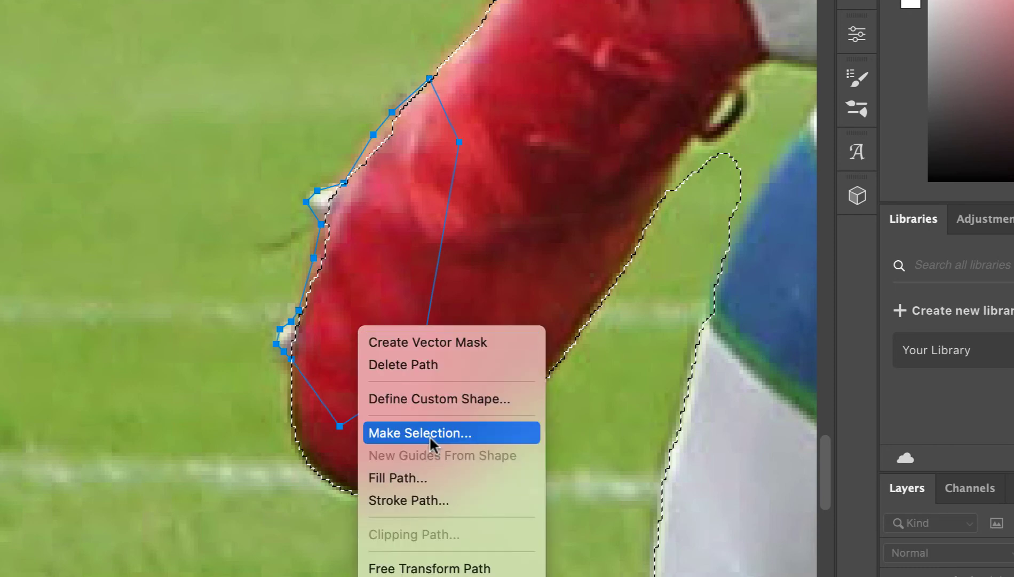
click(430, 435)
click(579, 342)
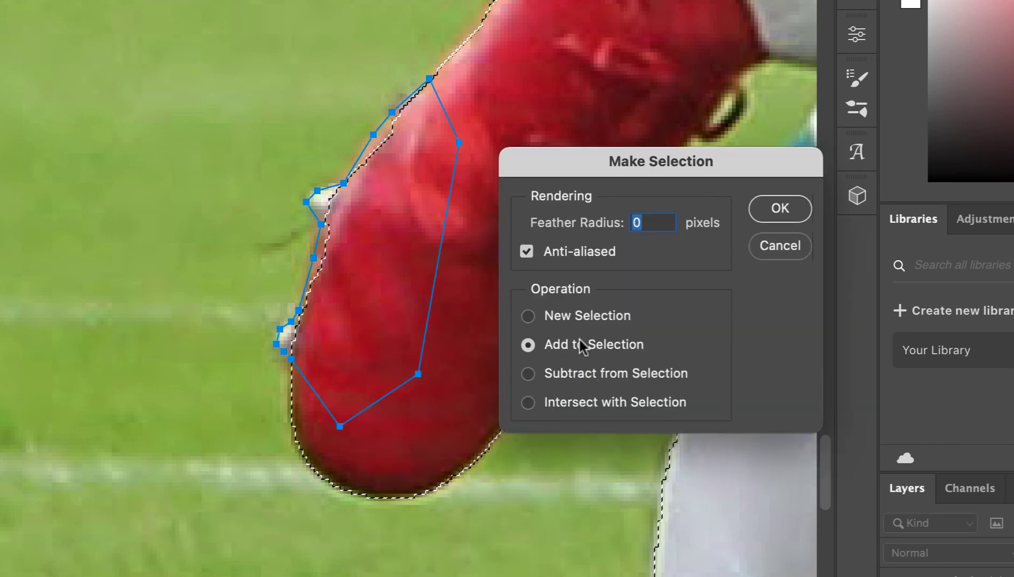
click(780, 208)
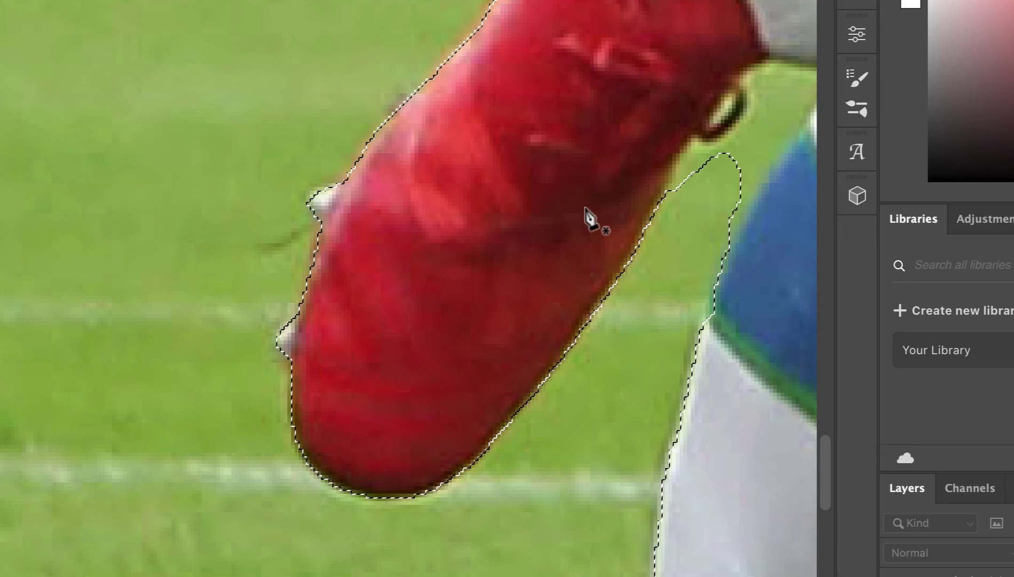
scroll(587, 217, down, 5)
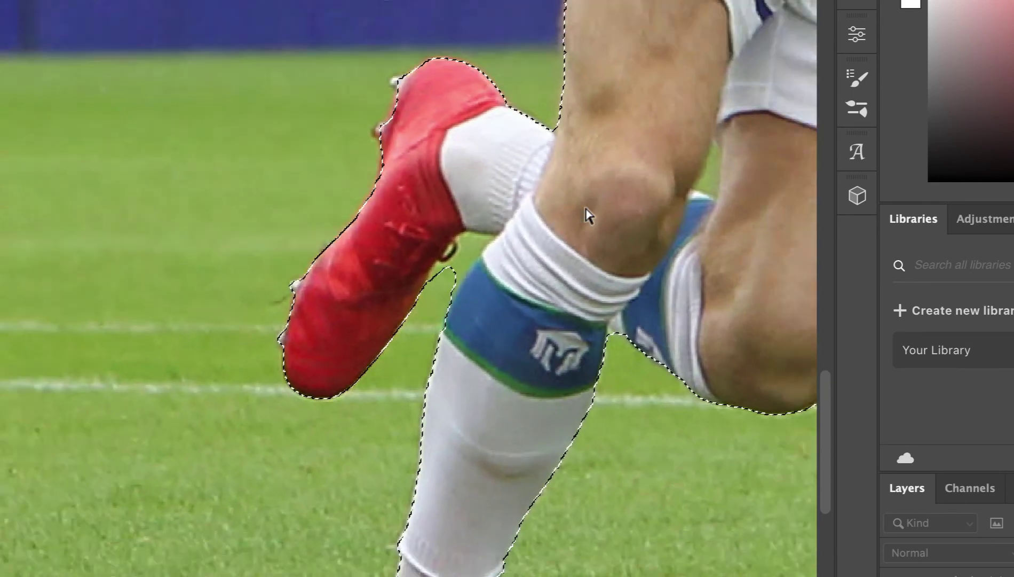
scroll(587, 216, down, 3)
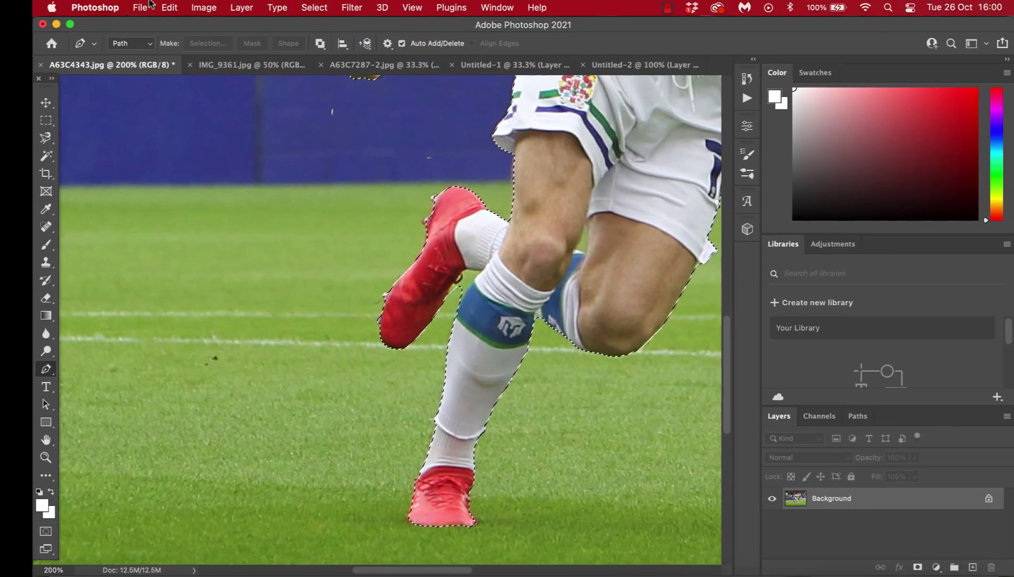
Step: Create new document Untitled-3, paste in the cut-out footballer, and zoom to 400% on the boot
click(140, 7)
click(143, 27)
key(Return)
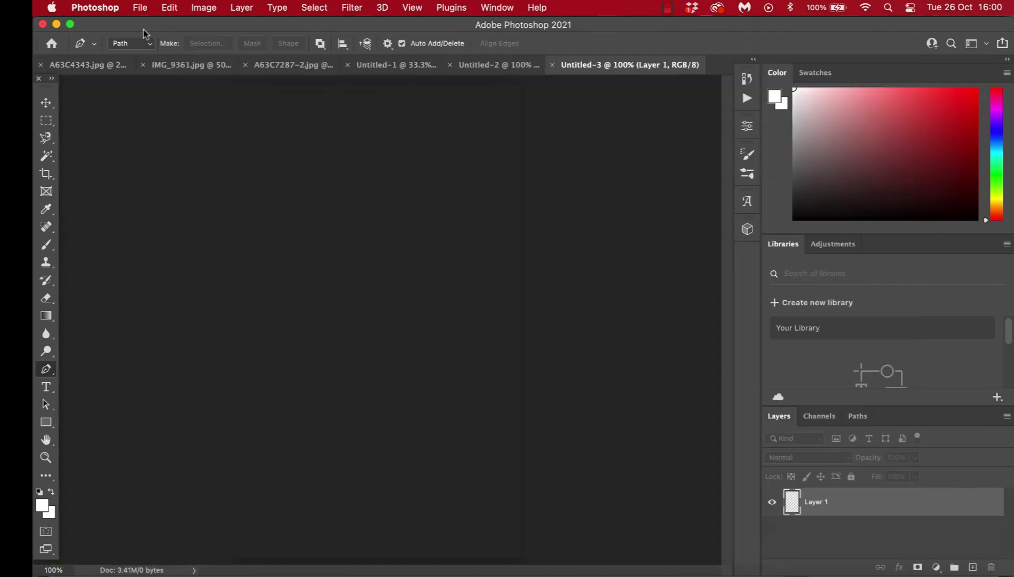
key(super+v)
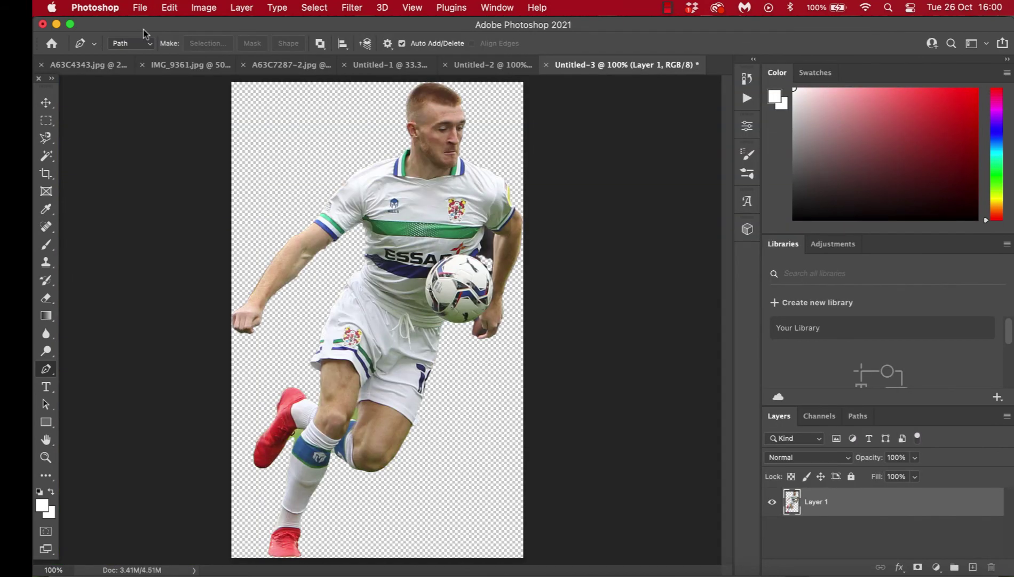
key(super+plus)
key(super+plus)
key(super+plus)
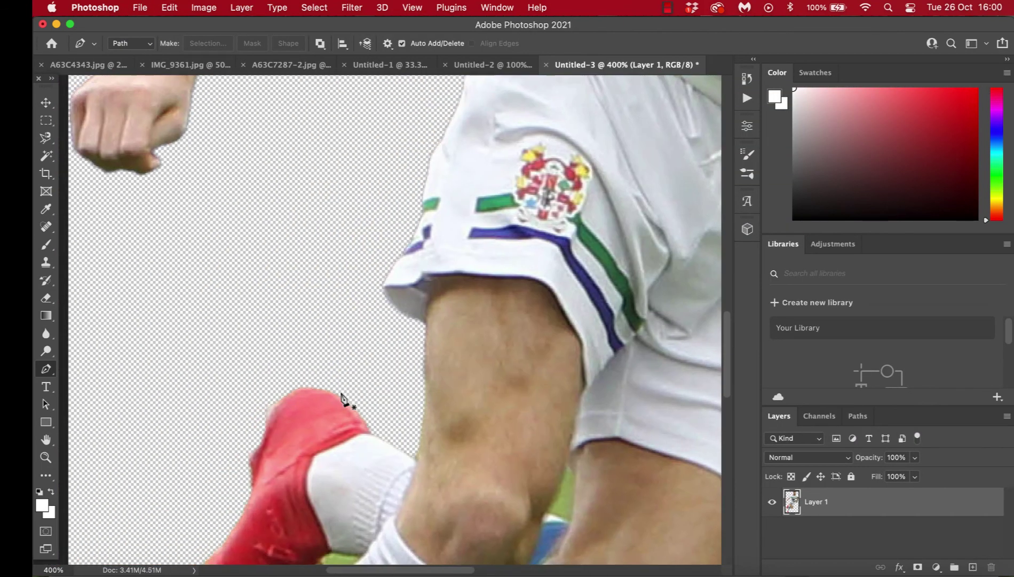
scroll(476, 426, down, 5)
scroll(477, 426, right, 3)
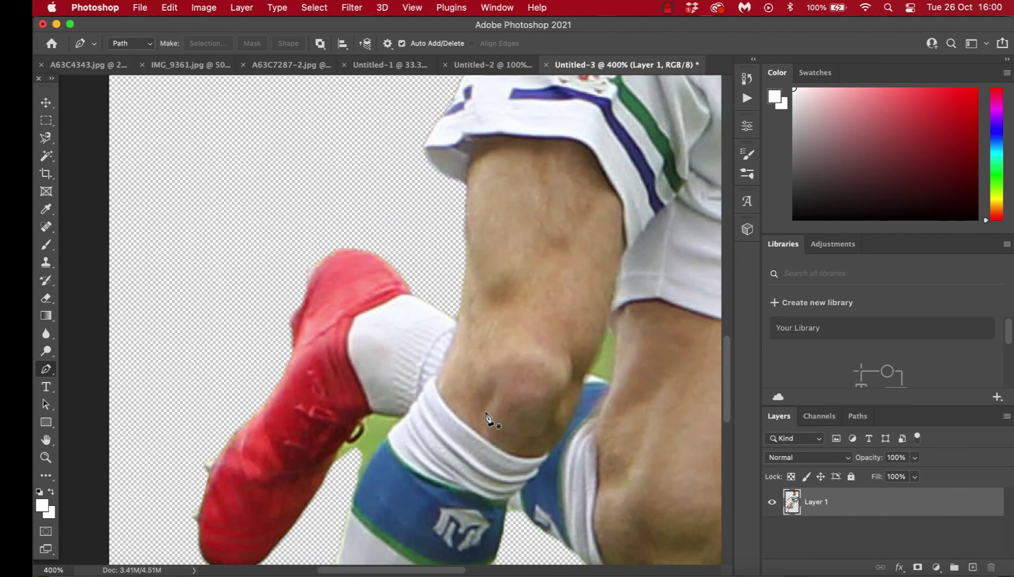
Step: Delete the green grass patches beside the knee and between boot and sock with the Magic Wand
key(w)
scroll(519, 232, right, 5)
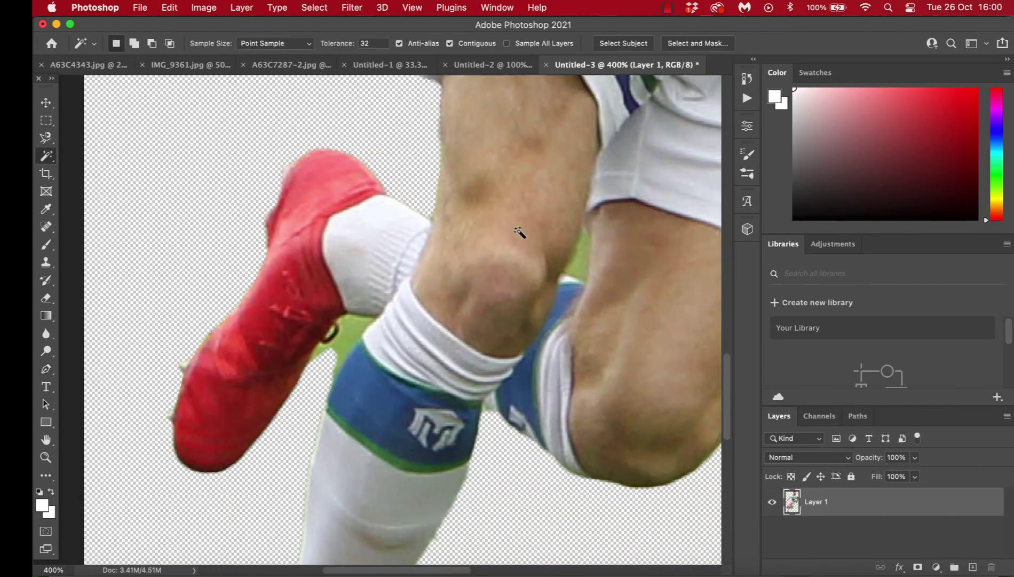
key(Delete)
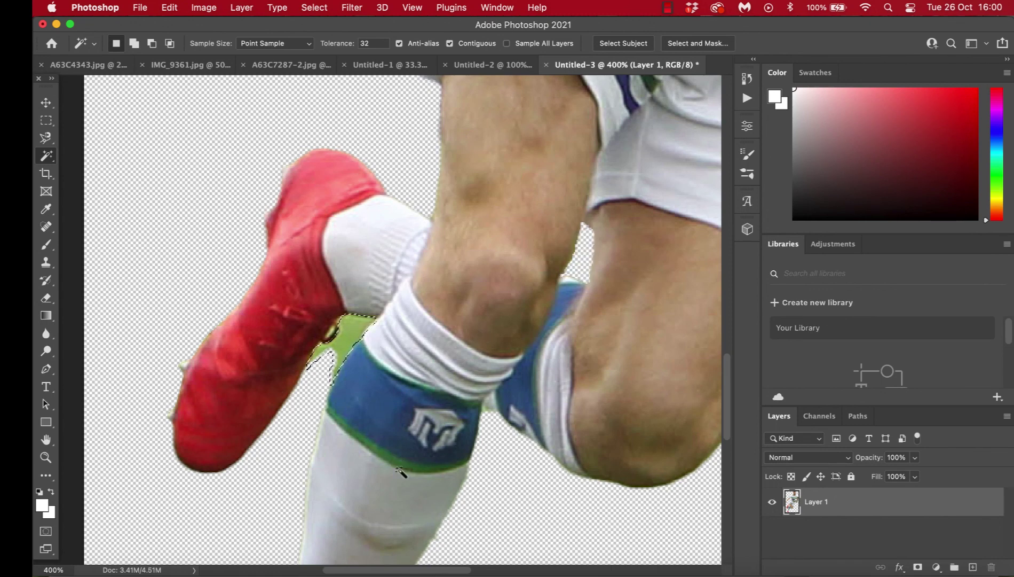
key(Delete)
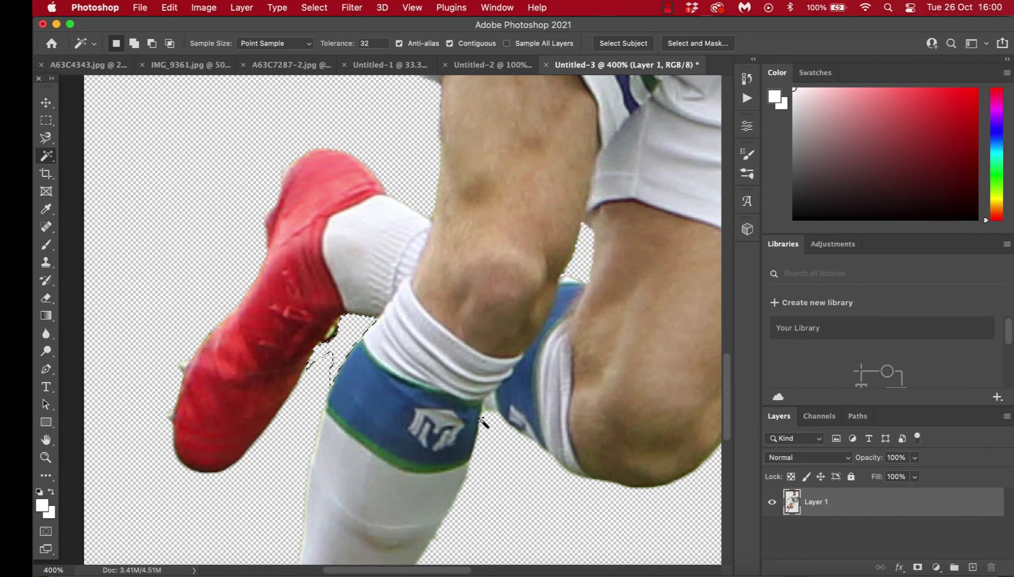
Step: Clear the selection, then Magic Wand-select the dark gap between the shirt and the arm
click(46, 121)
click(196, 165)
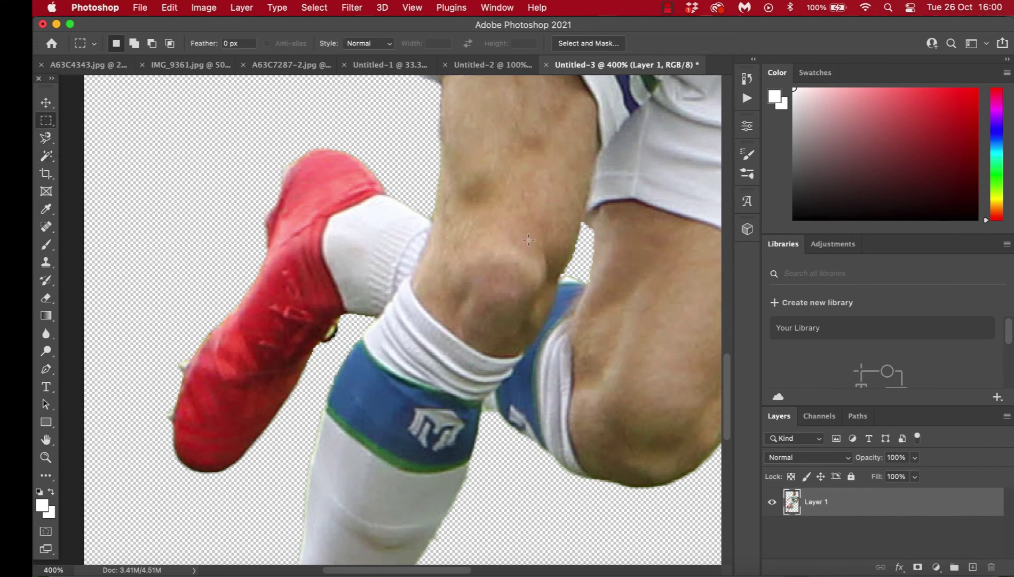
scroll(528, 242, down, 5)
scroll(529, 242, up, 20)
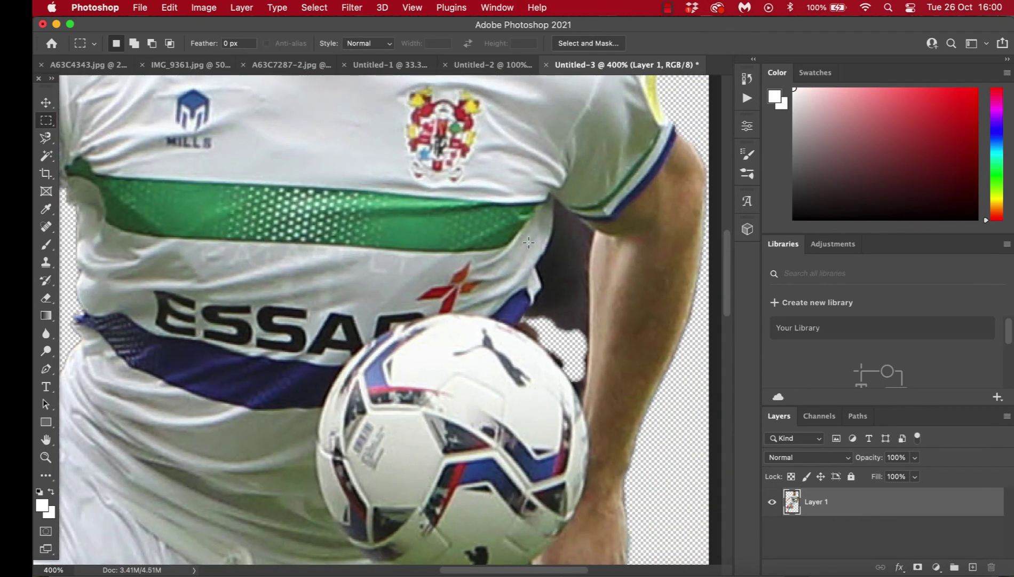
scroll(459, 238, up, 3)
scroll(390, 235, right, 3)
click(46, 155)
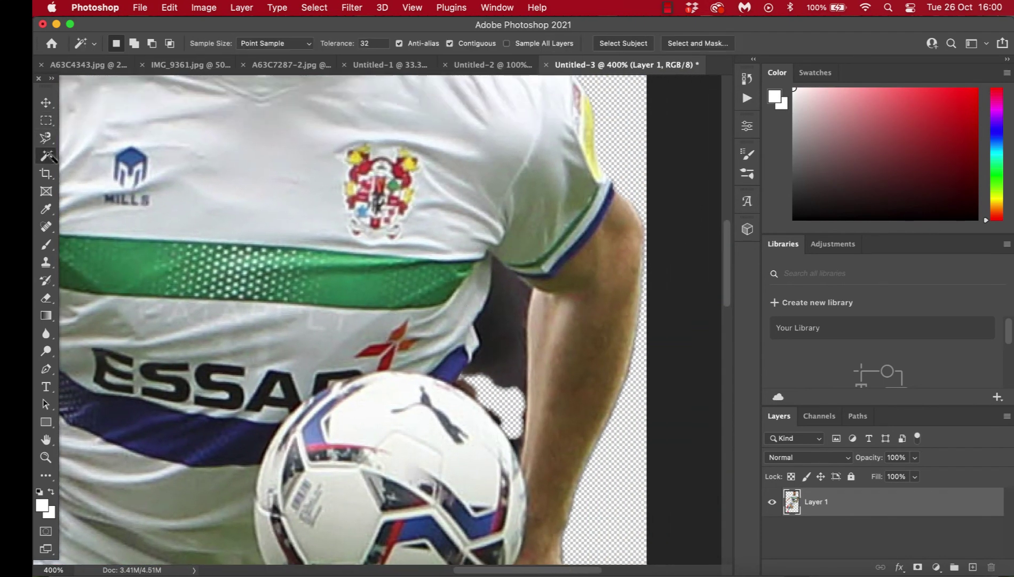
click(499, 320)
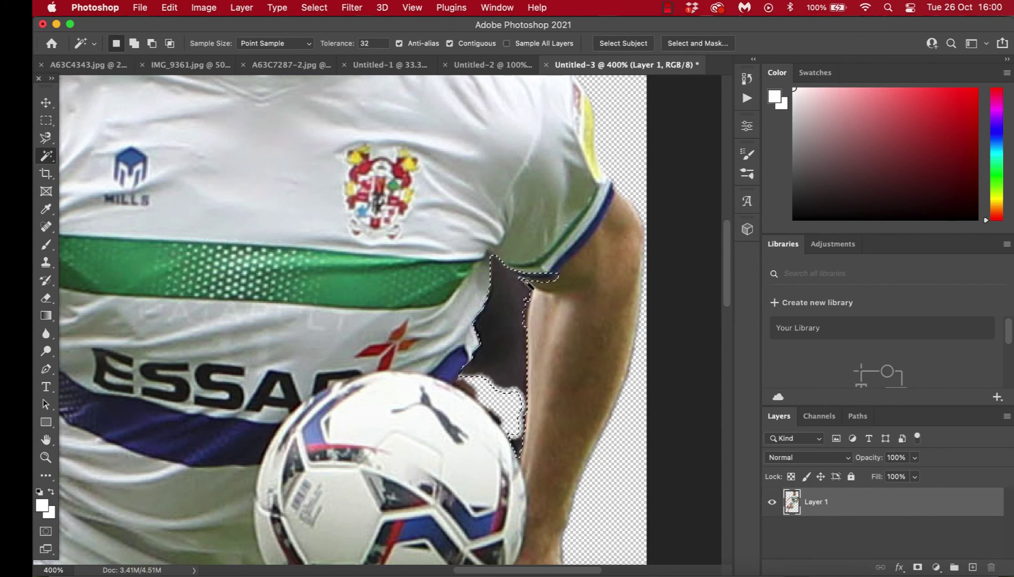
scroll(531, 220, up, 5)
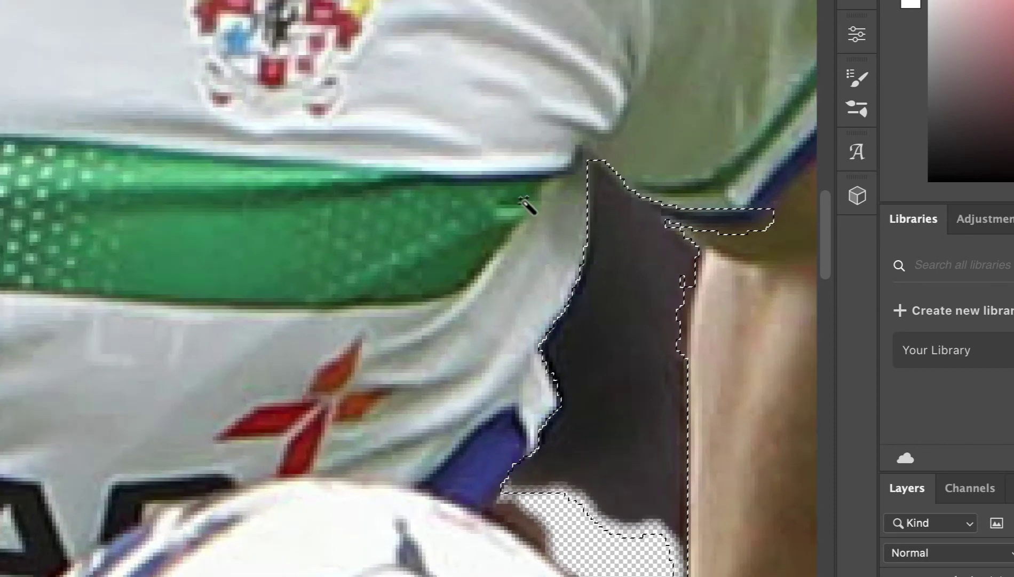
scroll(525, 201, up, 10)
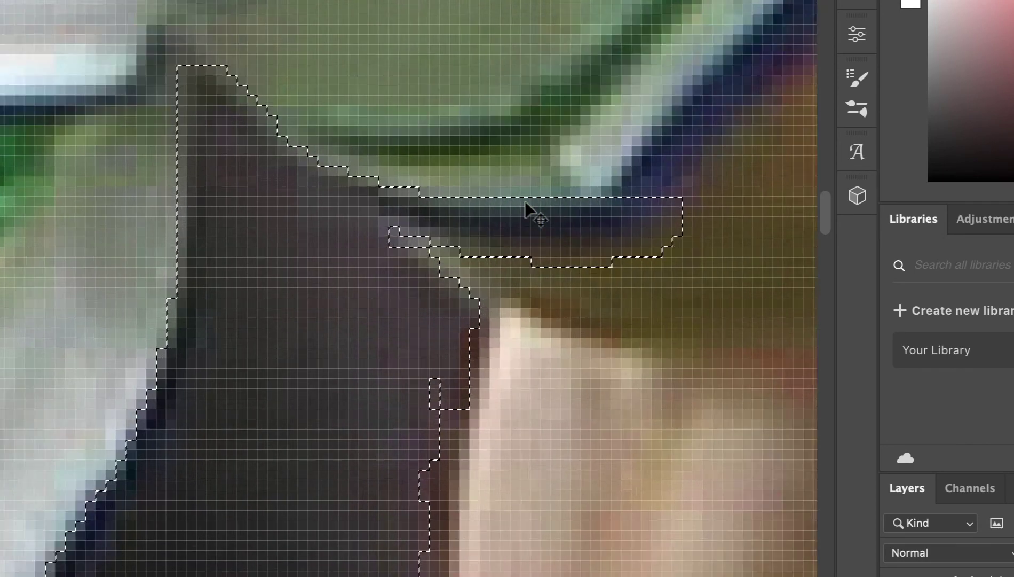
scroll(524, 201, down, 8)
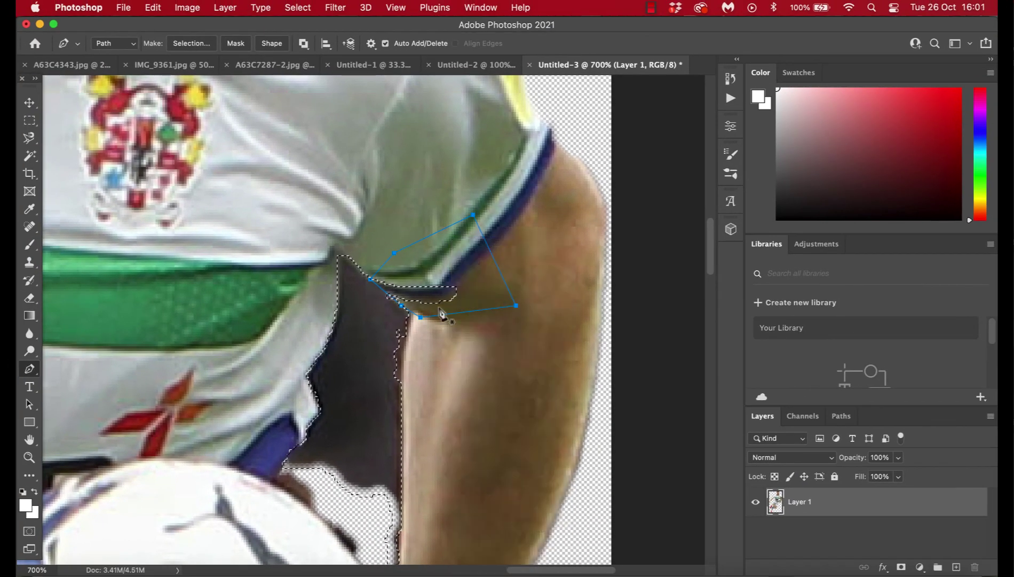
Step: Subtract the traced arm path from the selection via Make Selection
right_click(448, 259)
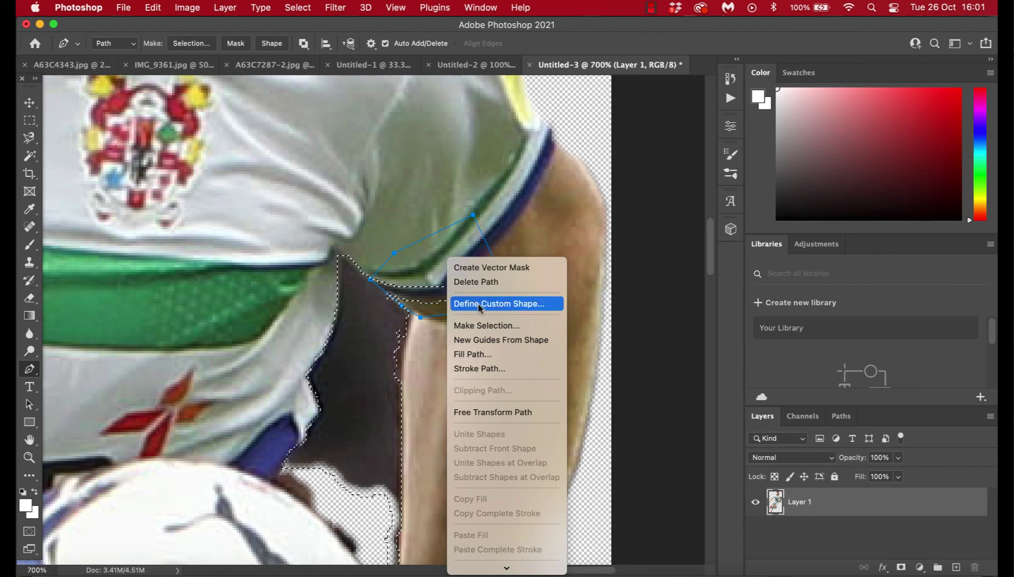
click(488, 324)
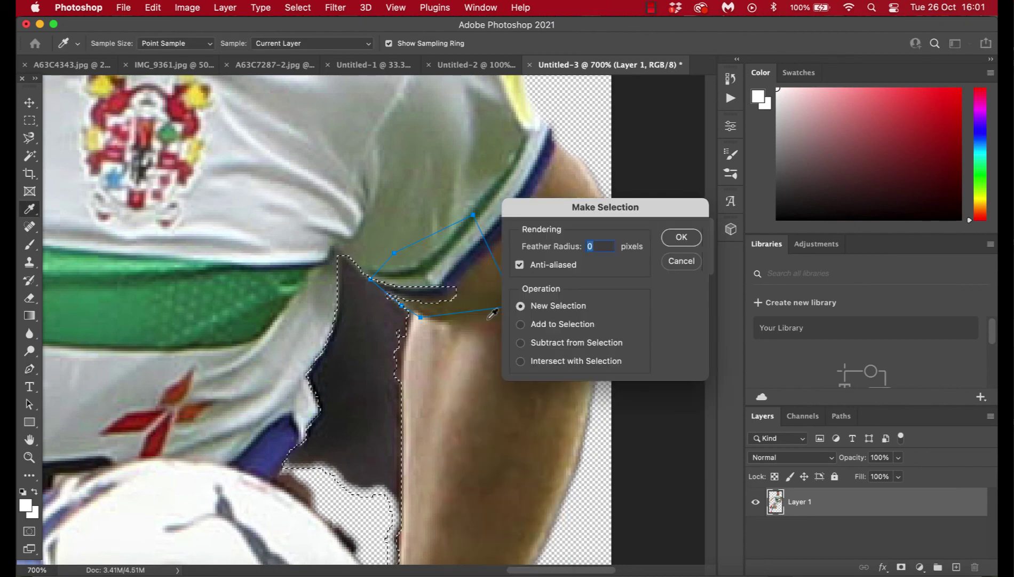
click(538, 345)
click(679, 239)
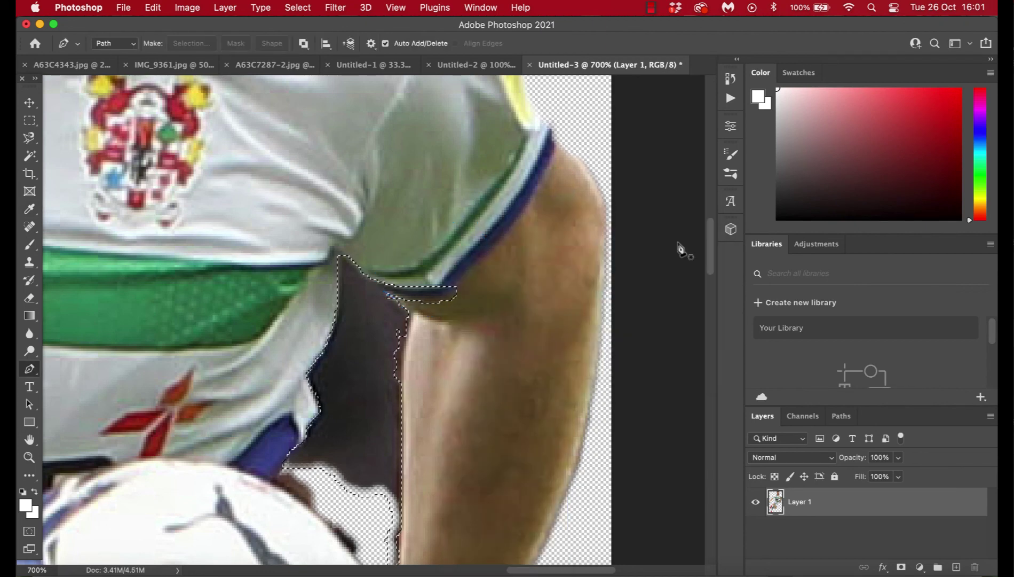
Step: Delete the dark shirt-arm gap, deselect, and zoom out to view the whole player
scroll(588, 321, down, 1)
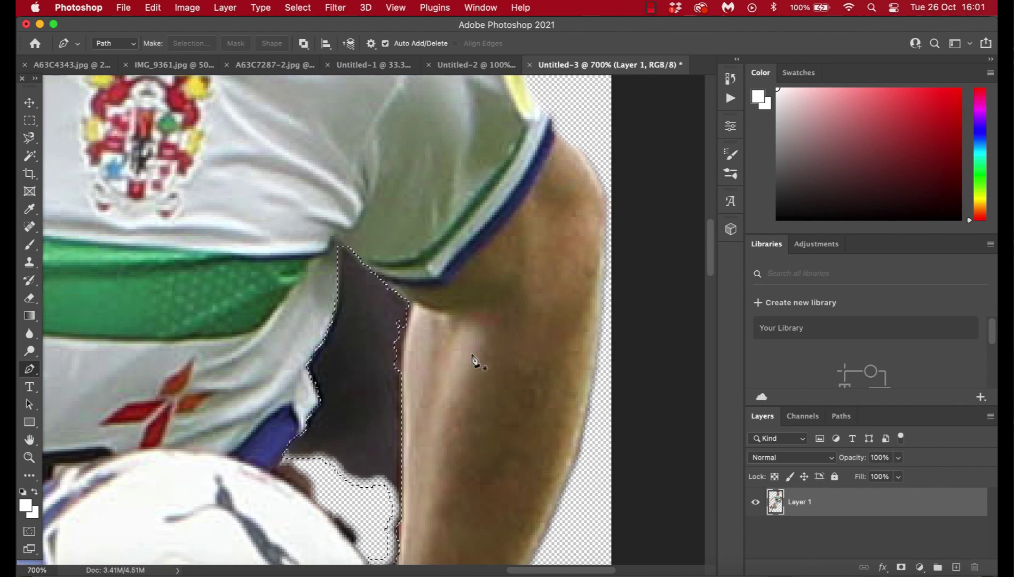
key(Delete)
key(super+d)
key(m)
key(super+minus)
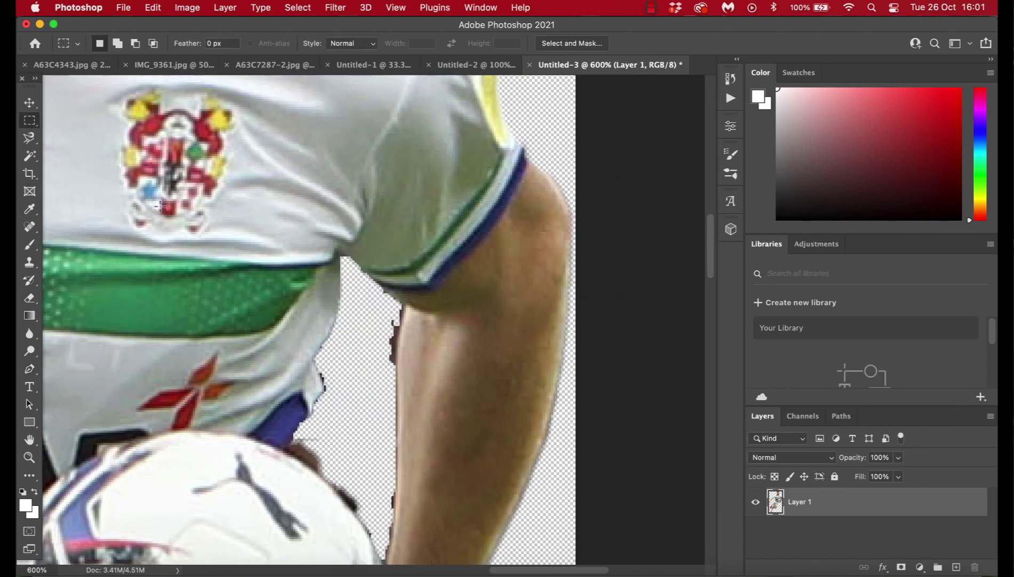
scroll(220, 325, down, 3)
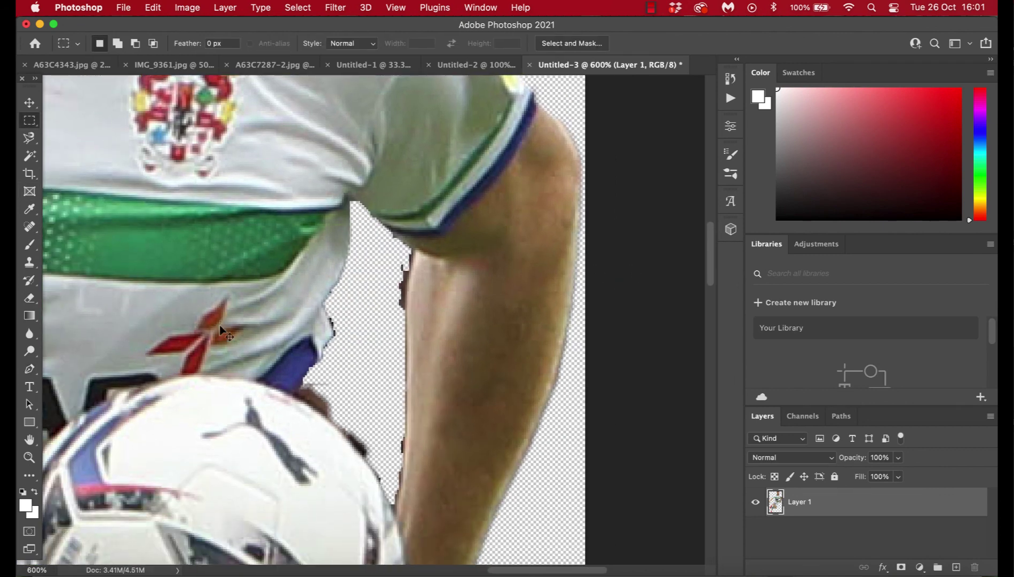
key(super+minus)
key(super+minus)
key(super+minus)
key(super+minus)
key(super+minus)
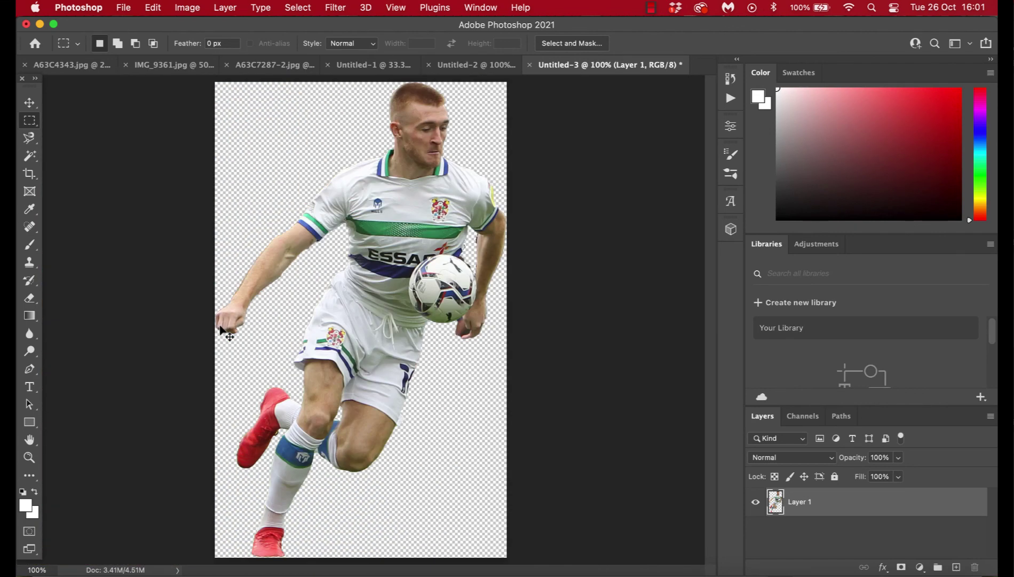